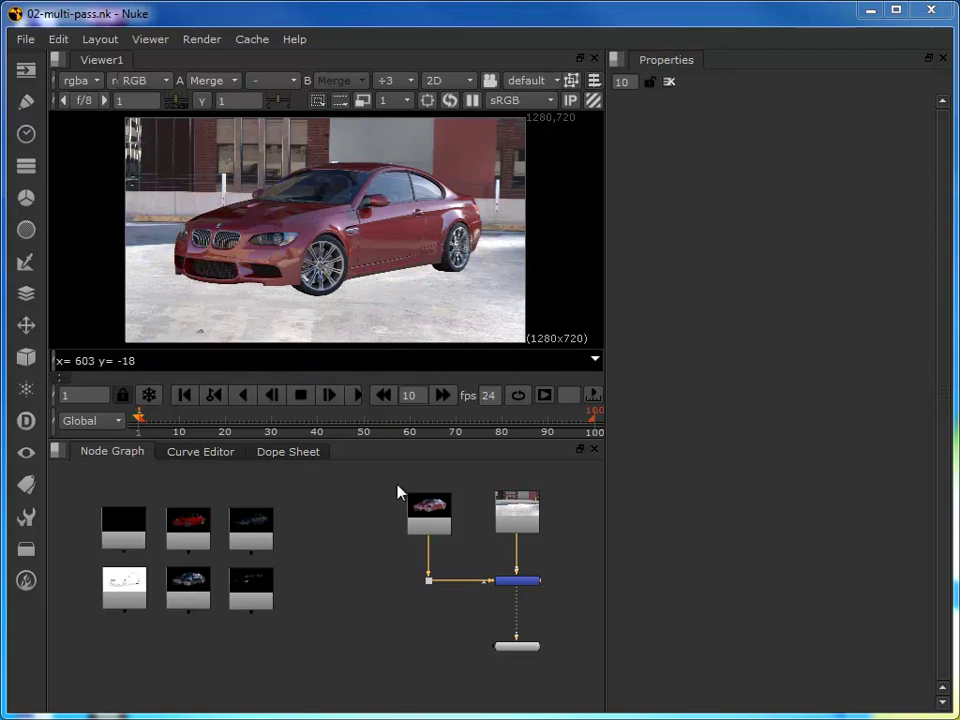
- Marquee-select all six render-pass Read nodes, frame them with F, and zoom out slightly
left_click_drag(395, 470, 530, 655)
left_click(433, 603)
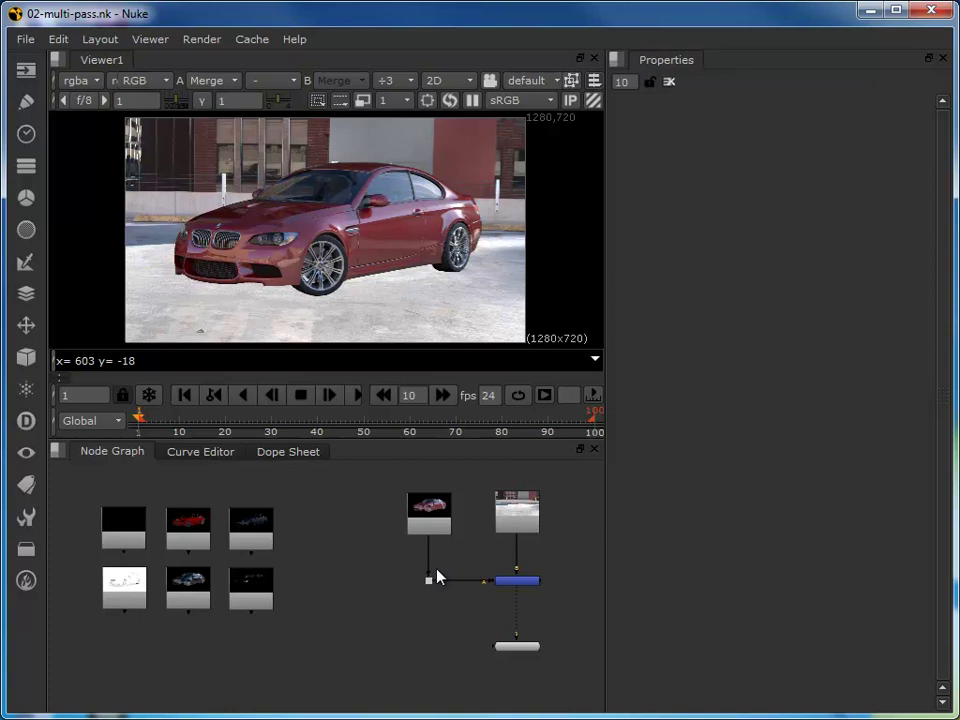
left_click_drag(315, 645, 70, 498)
key("f")
scroll(137, 566, "down", 2)
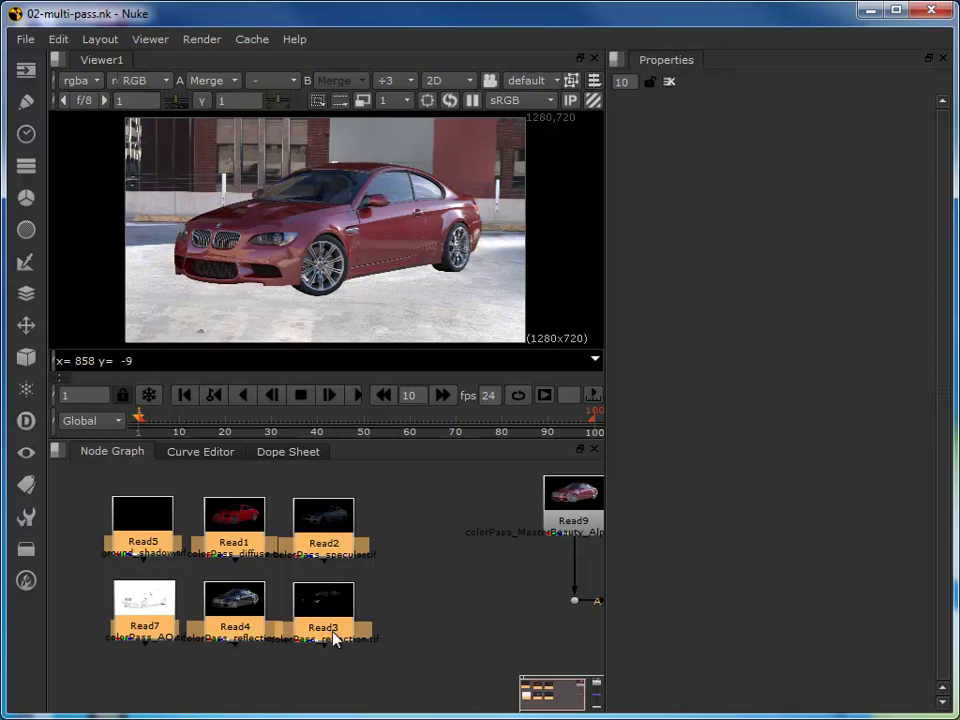
- Detach Viewer1 from the merge, place it below the passes, and connect the red diffuse pass
scroll(332, 634, "down", 2)
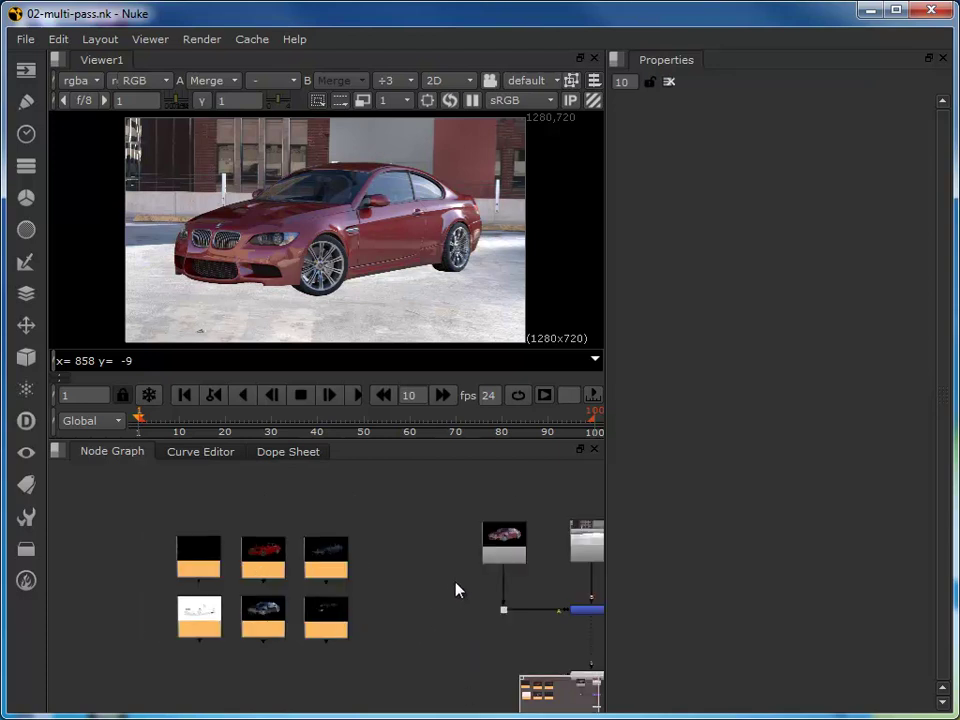
middle_click_drag(465, 596, 422, 582)
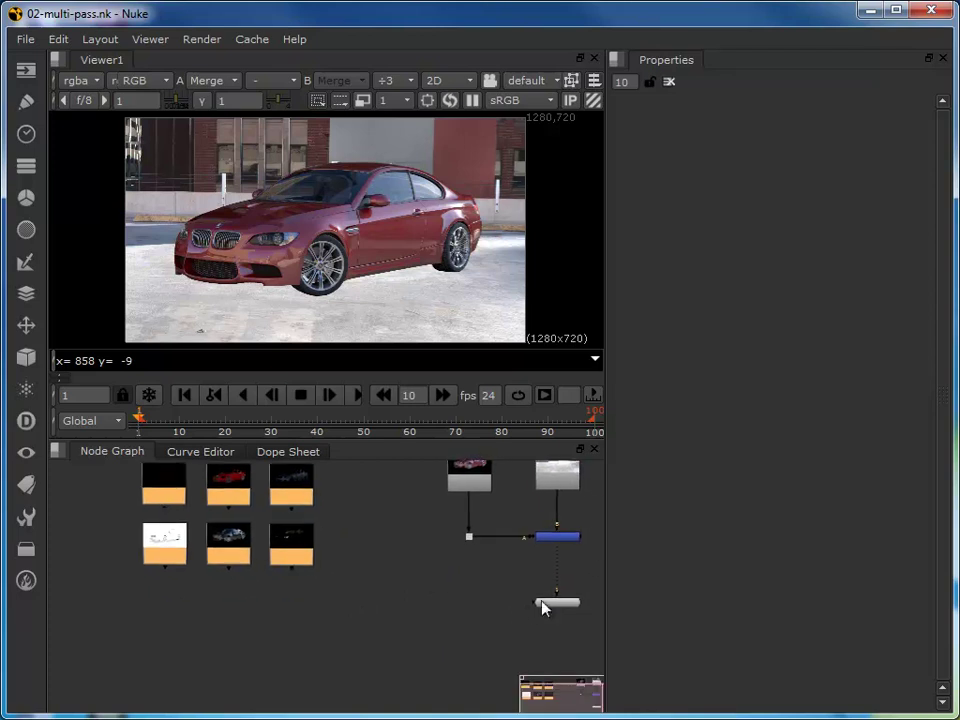
left_click_drag(553, 594, 219, 624)
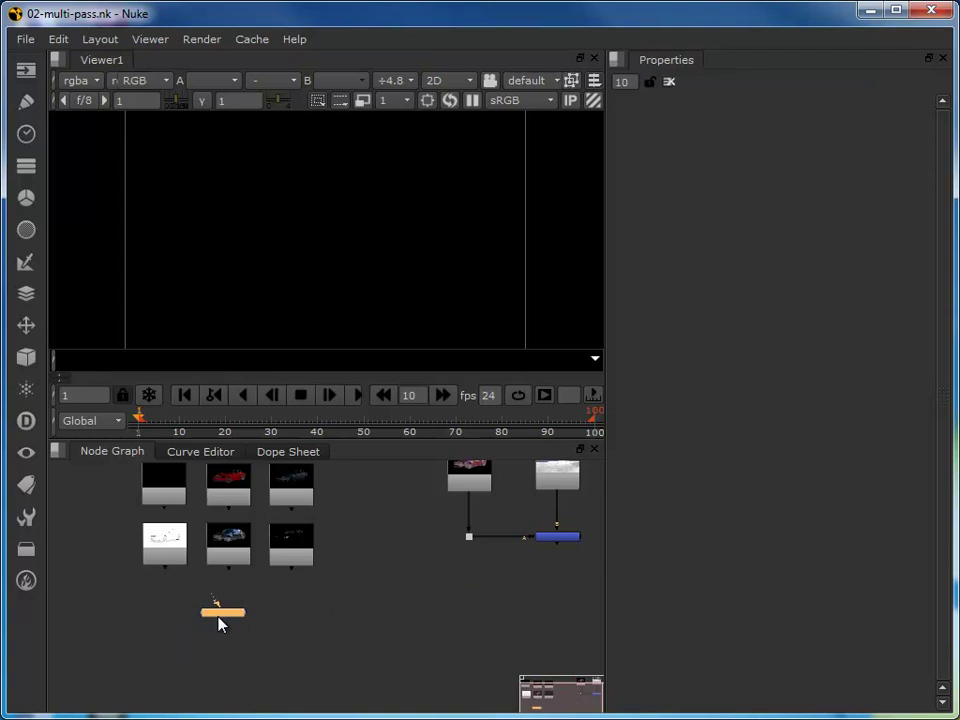
left_click(226, 486)
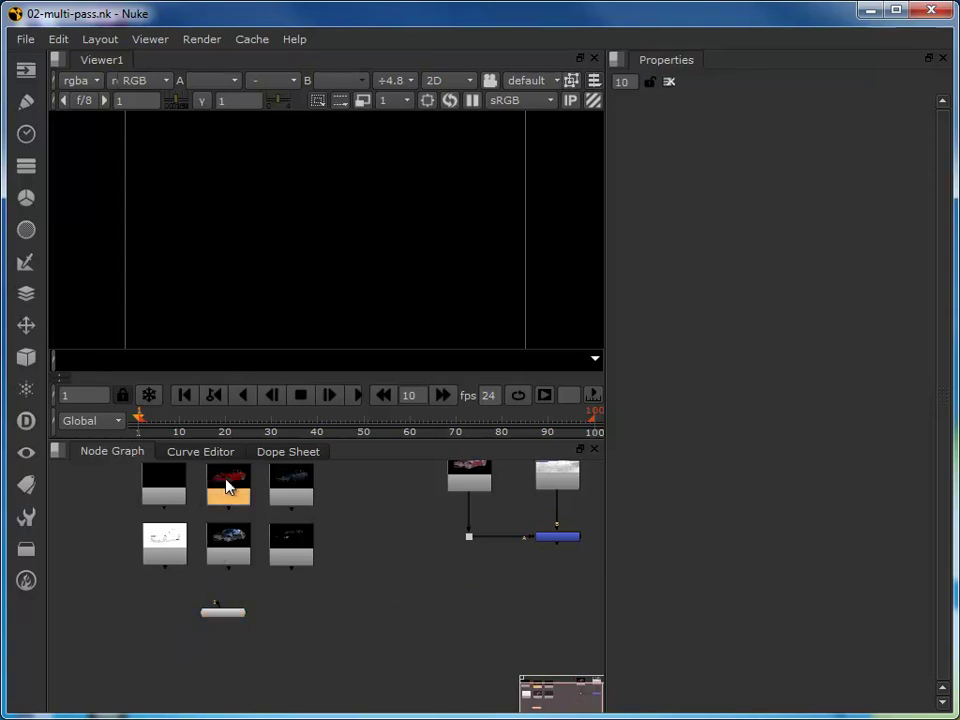
key("1")
- Connect the shadow, specular, AO, reflection and refraction passes to separate viewer inputs
left_click(173, 492)
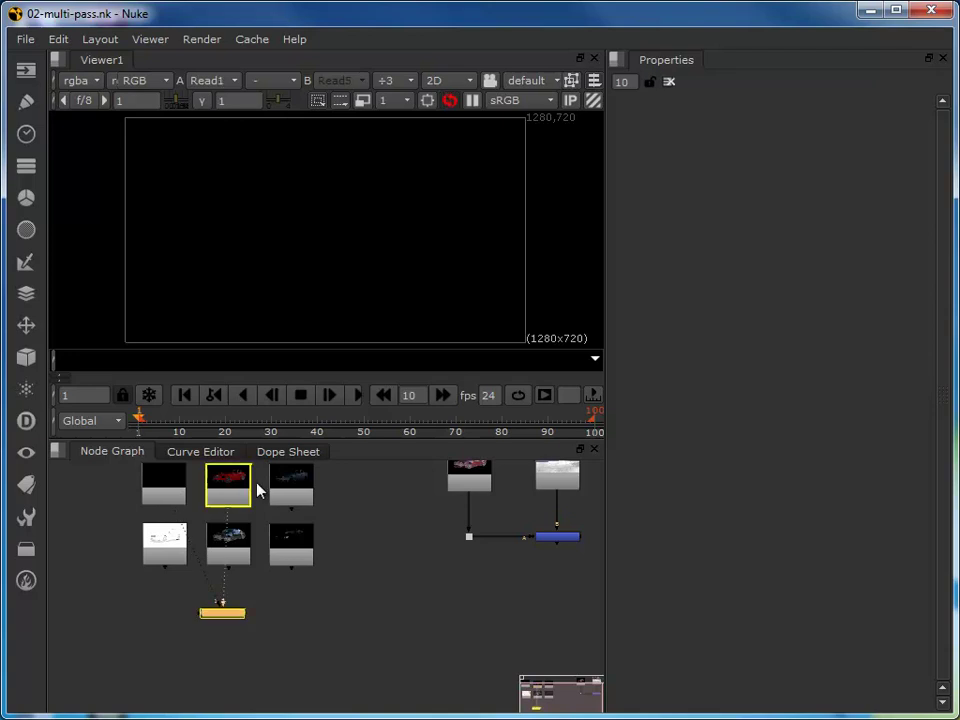
left_click(289, 490)
key("1")
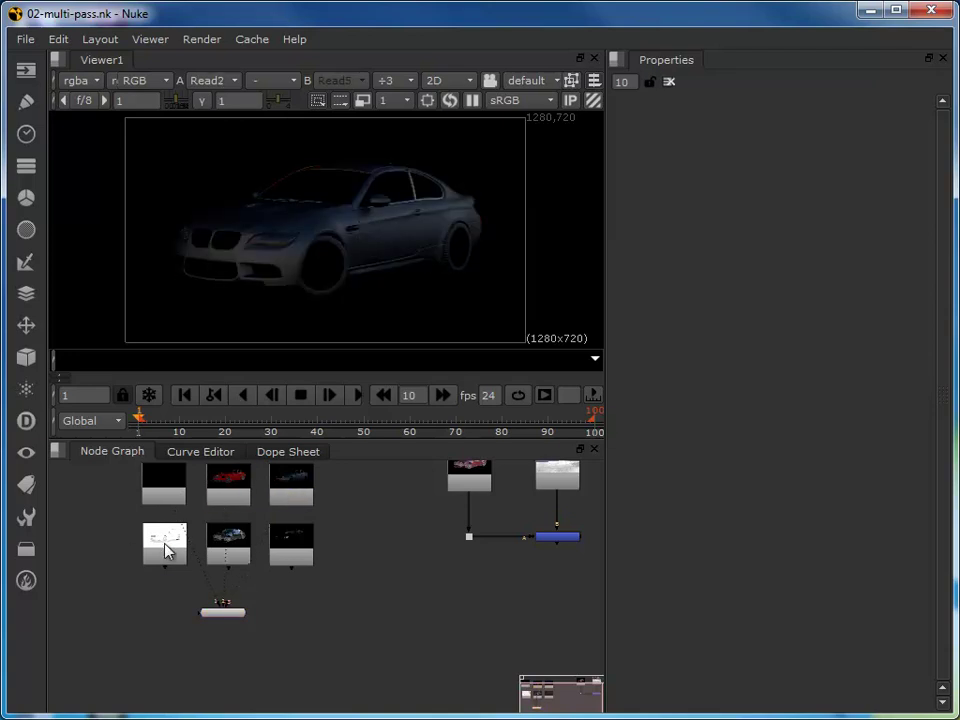
key("1")
left_click(222, 558)
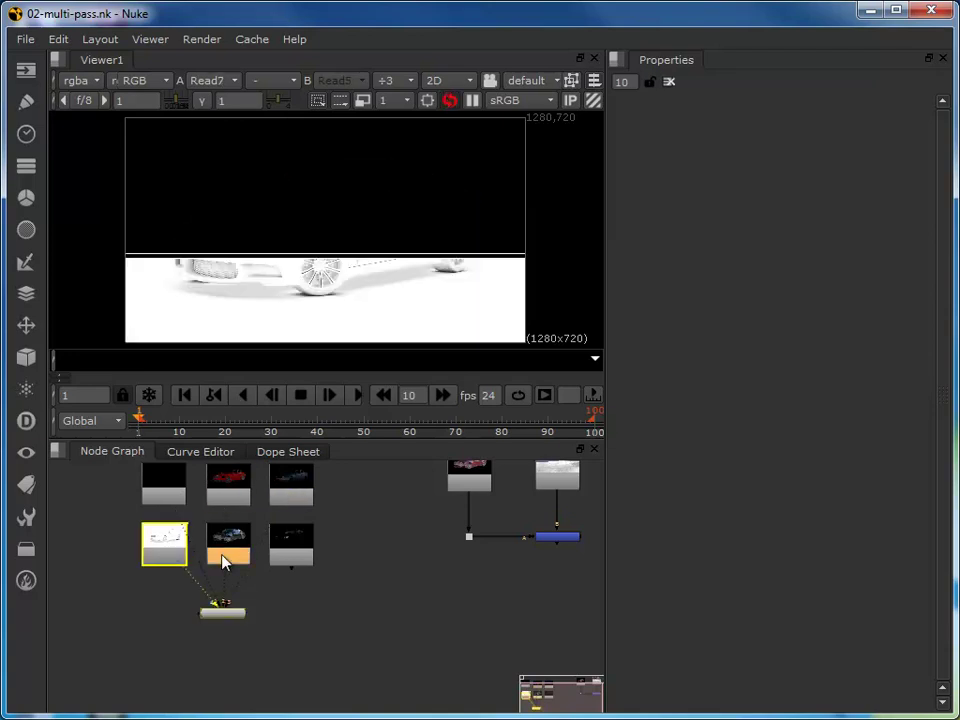
key("1")
left_click(293, 554)
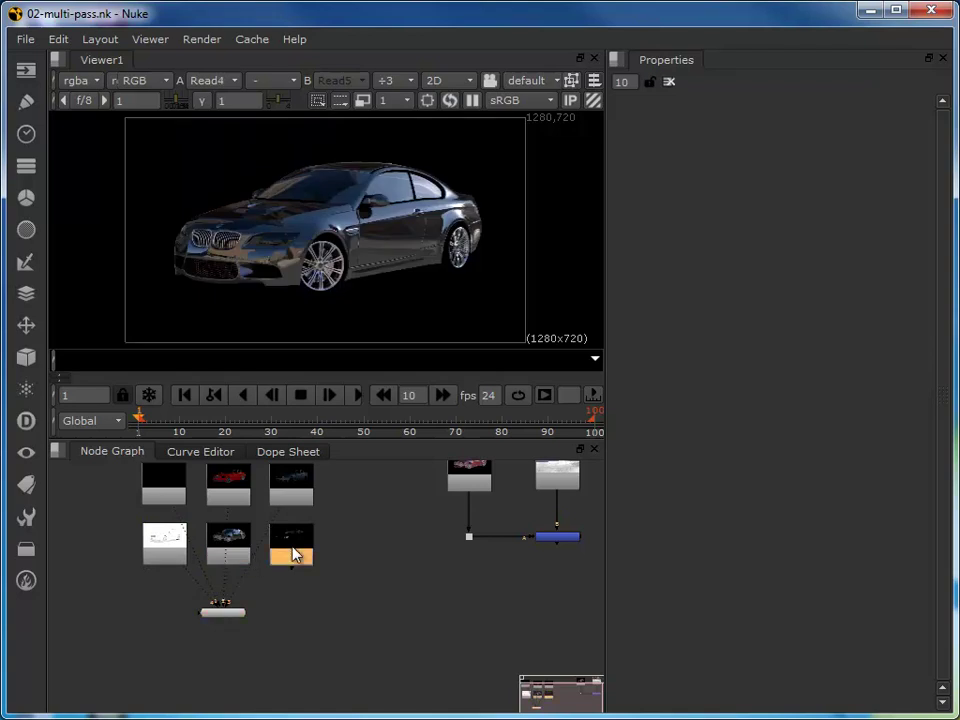
key("1")
- Switch the viewer back to the red diffuse pass on input 1
left_click(230, 612)
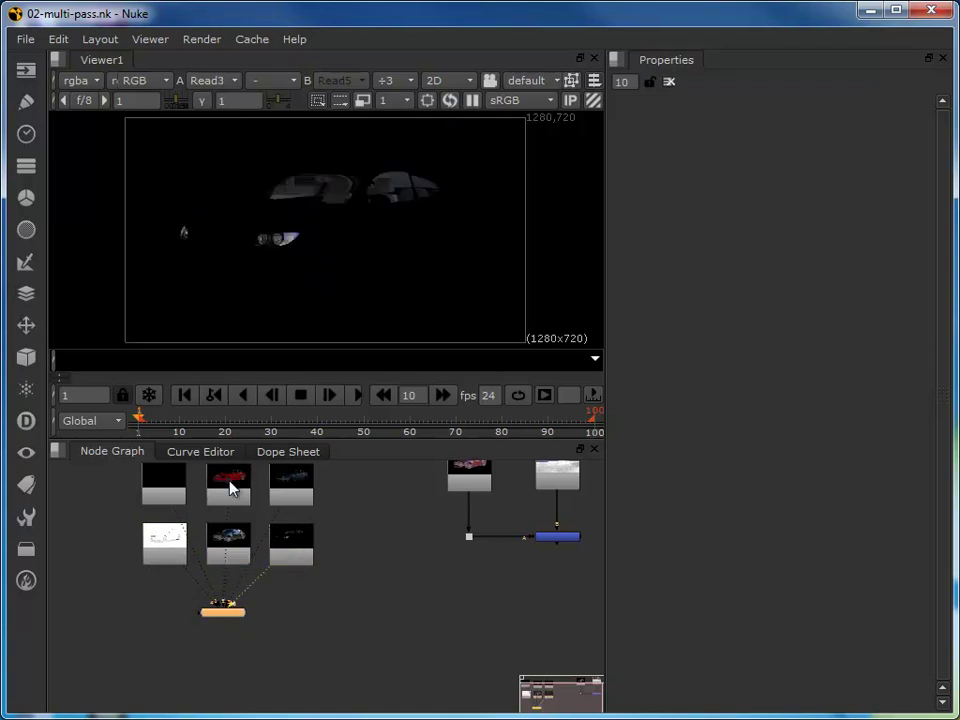
left_click(230, 488)
key("1")
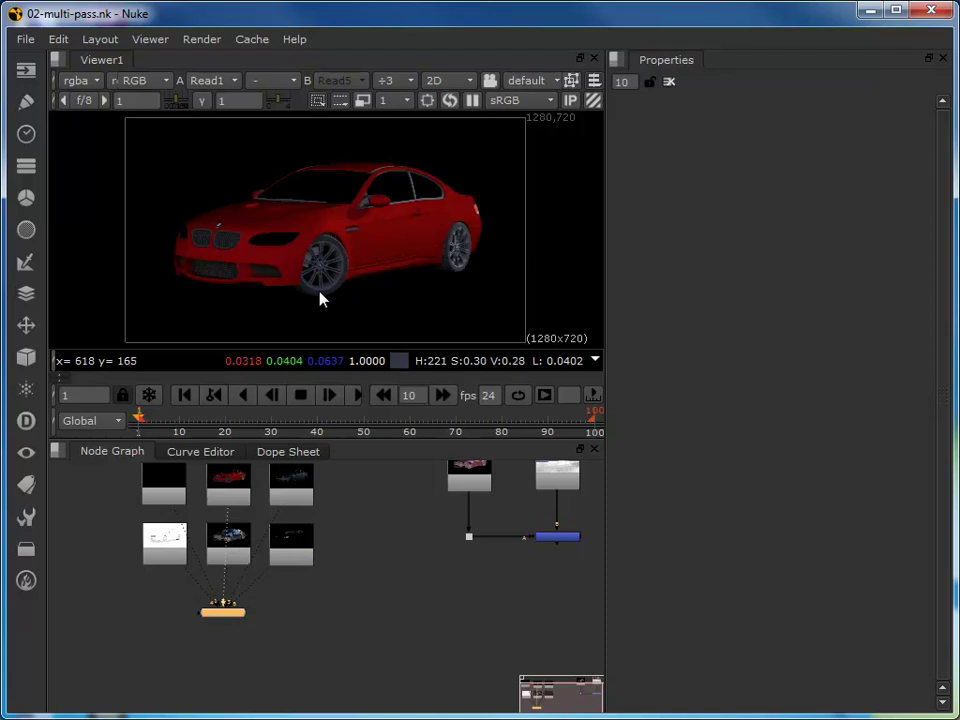
- Show Read2's colorPass_specular pass, a dim grey car, on viewer input 2
scroll(200, 476, "up", 2)
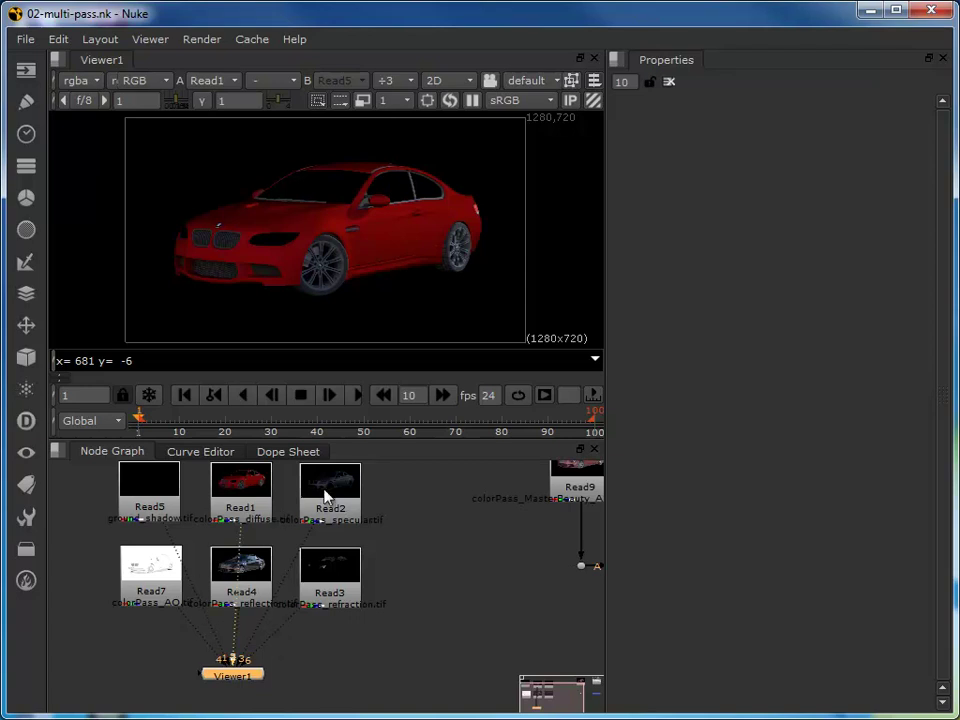
key("2")
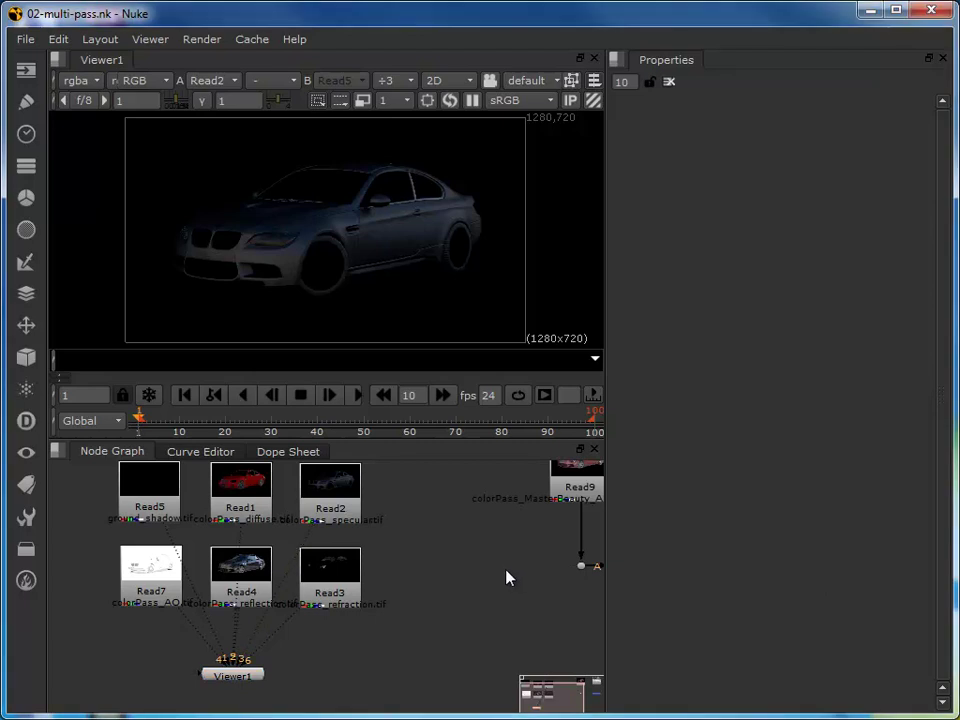
- Show Read7's colorPass_AO.tif on viewer input 4 and zoom in and out to inspect it
key("4")
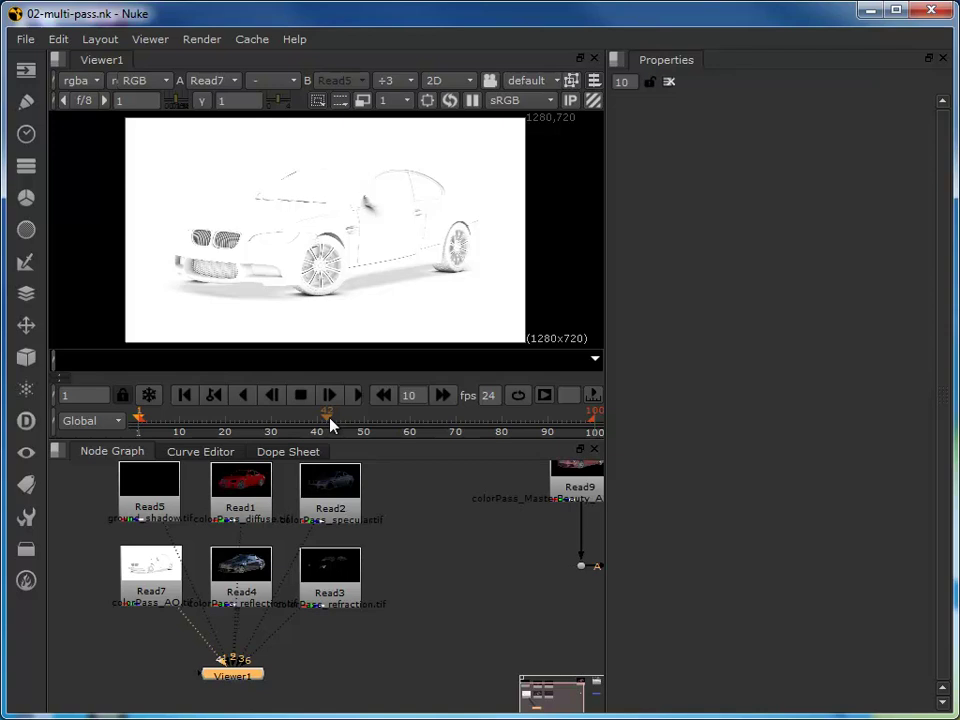
scroll(103, 600, "up", 2)
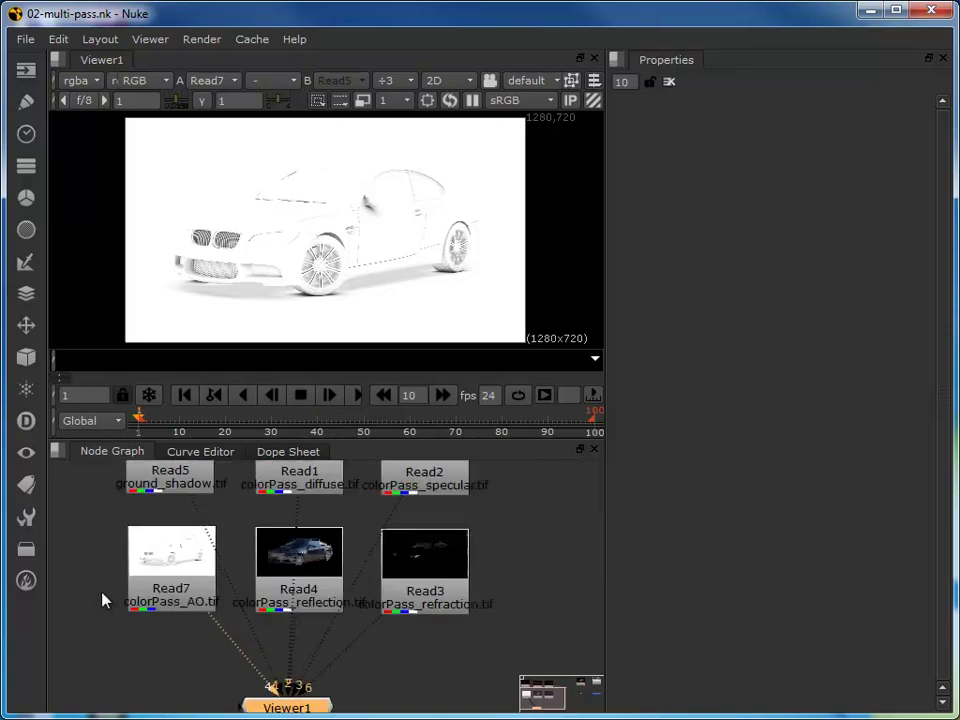
scroll(135, 614, "up", 1)
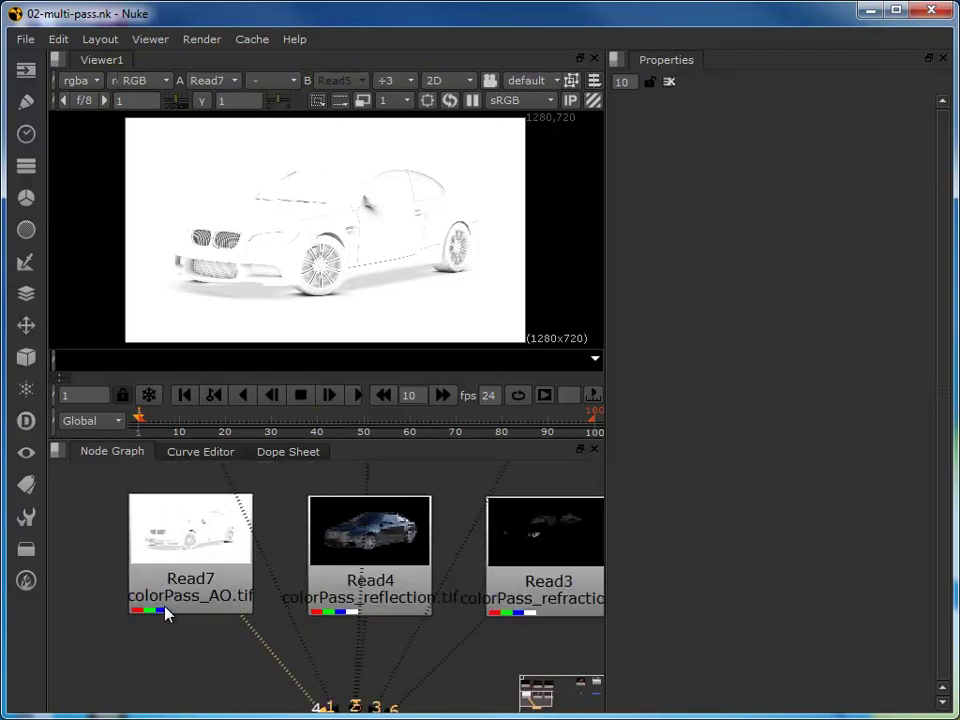
scroll(199, 564, "down", 3)
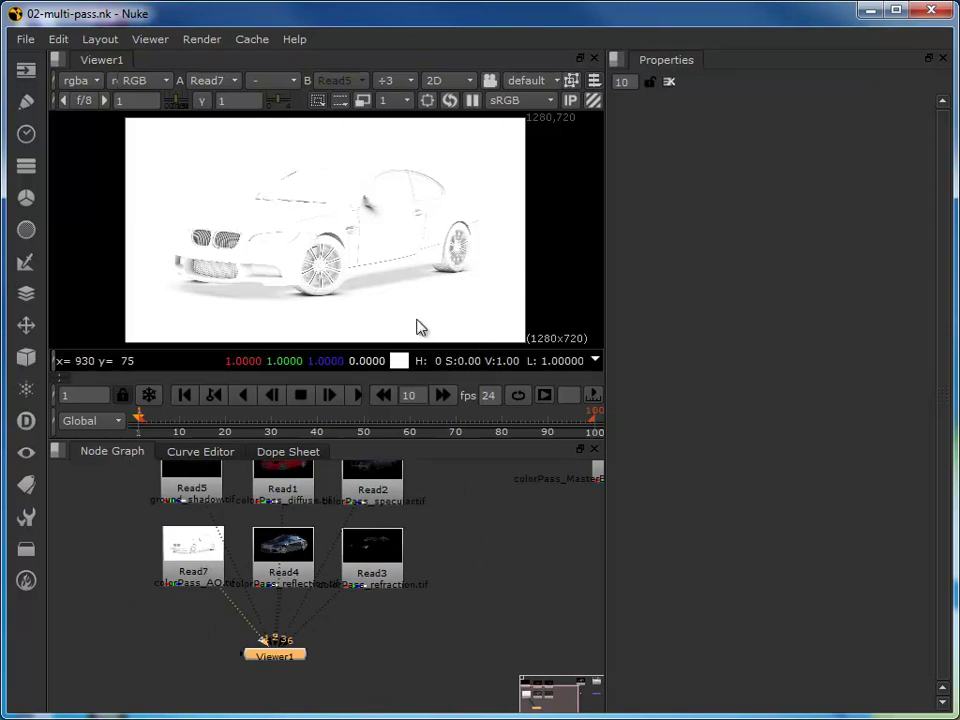
scroll(275, 214, "up", 4)
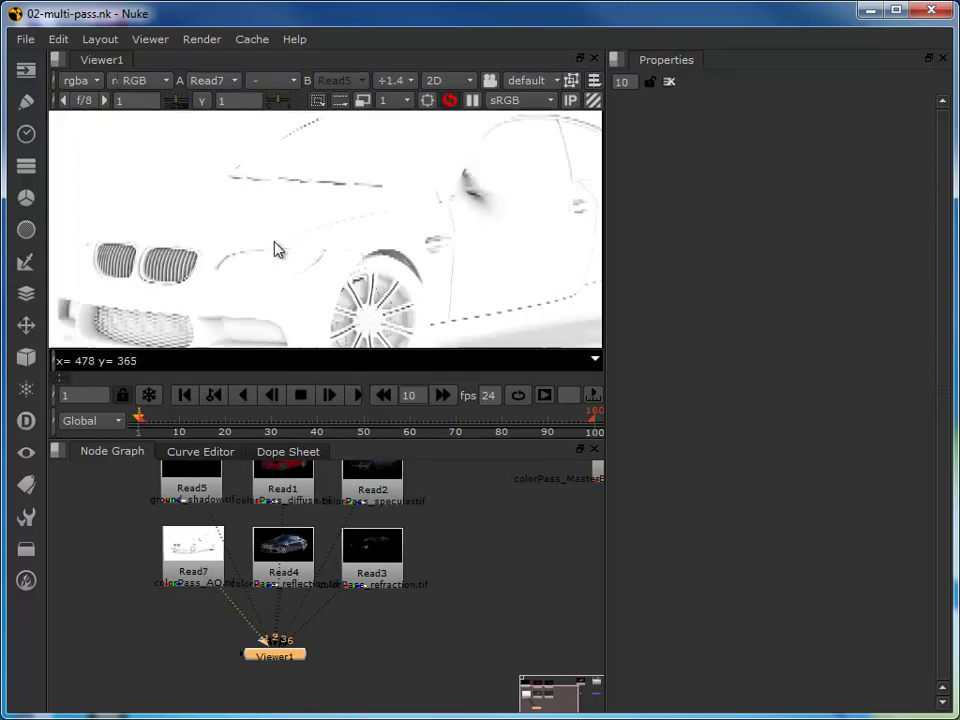
scroll(278, 248, "down", 4)
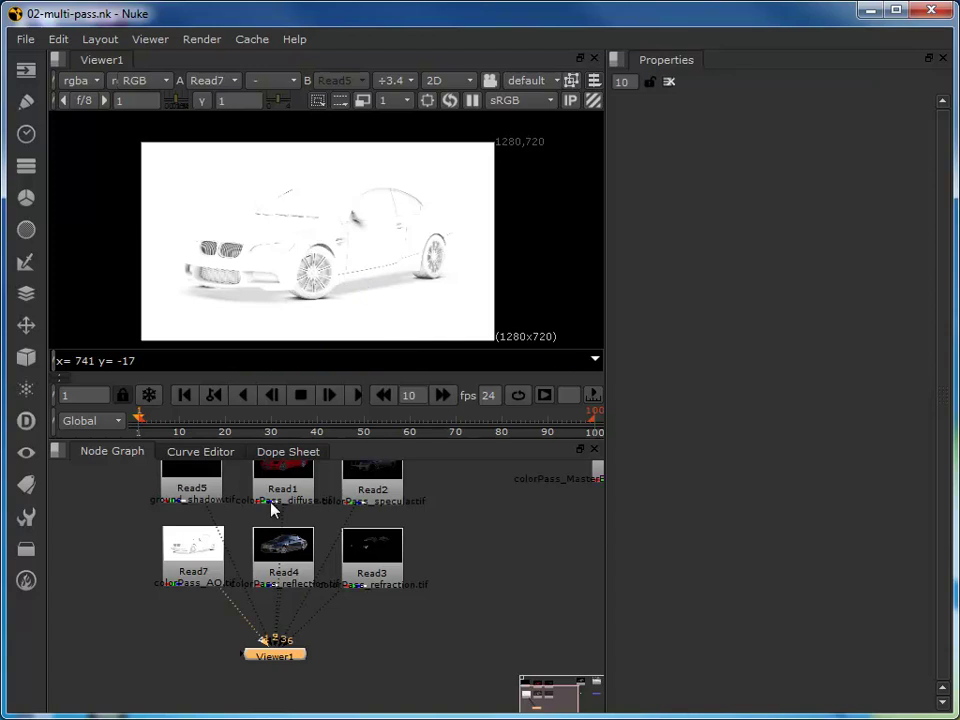
- View Read4's reflection pass, then switch the viewer to Read3's refraction pass
left_click(281, 557)
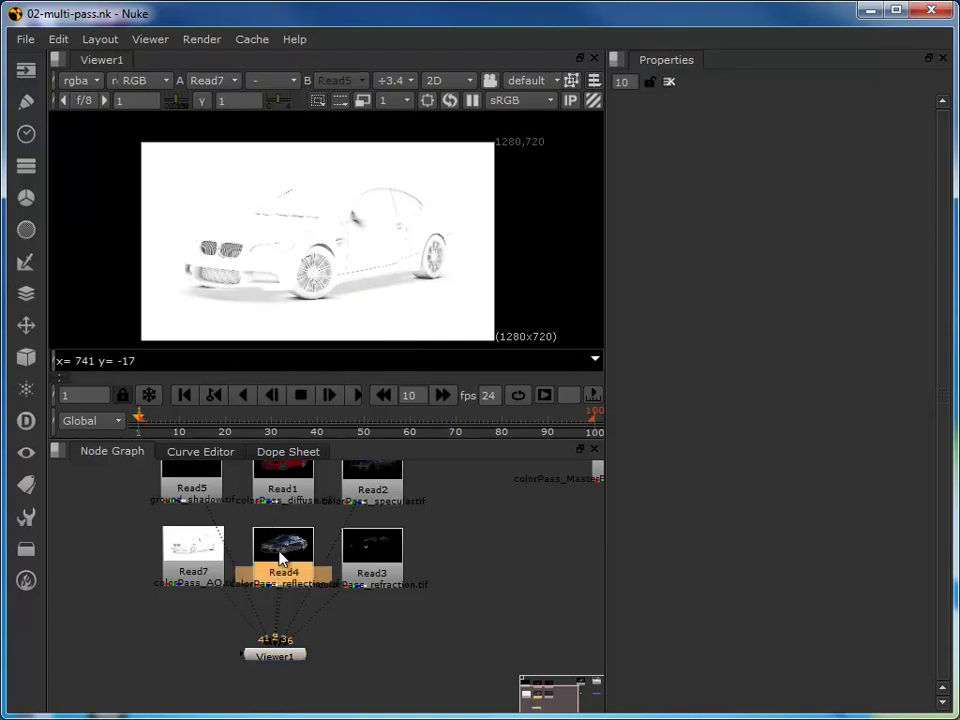
key("1")
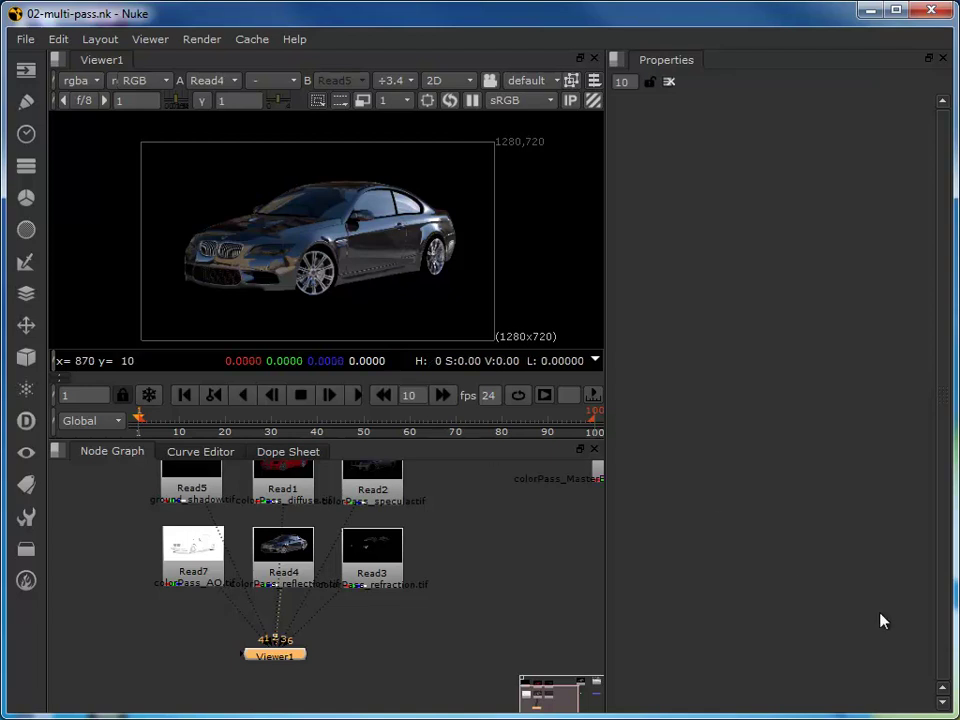
left_click(377, 556)
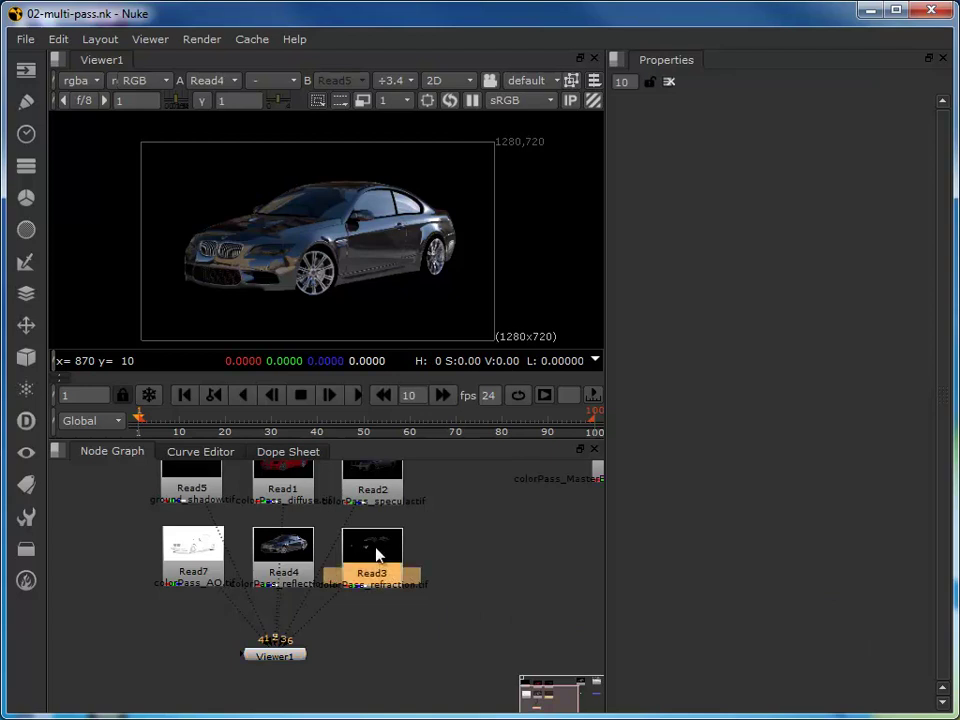
key("1")
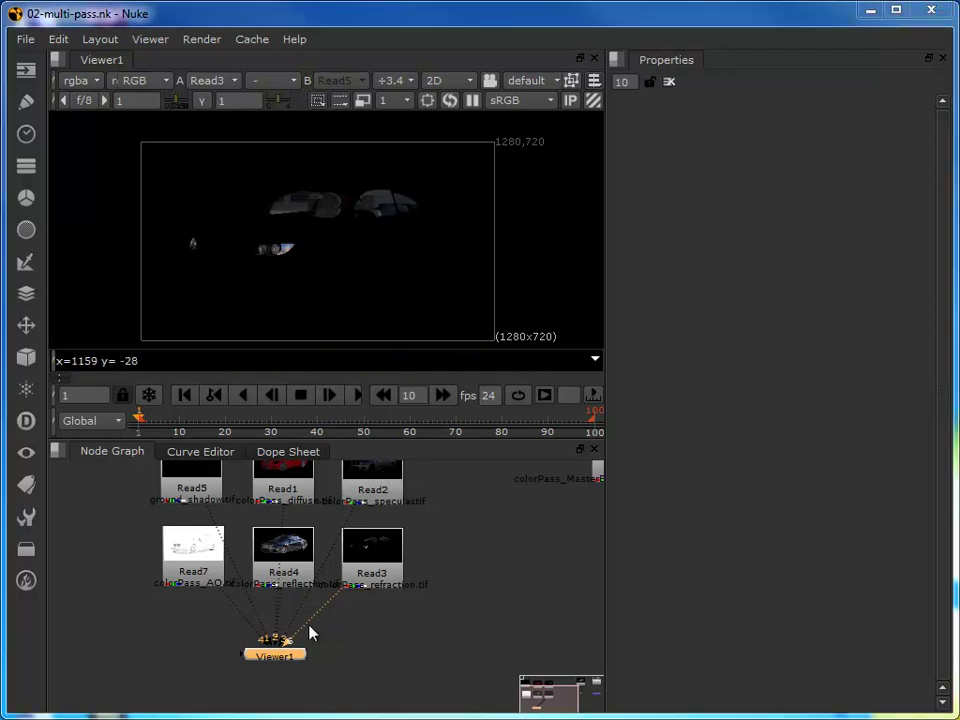
- Disconnect the pass inputs and connect Viewer1 under Merge1 to show the beauty car over the plate
left_click_drag(308, 633, 345, 652)
left_click_drag(275, 639, 600, 602)
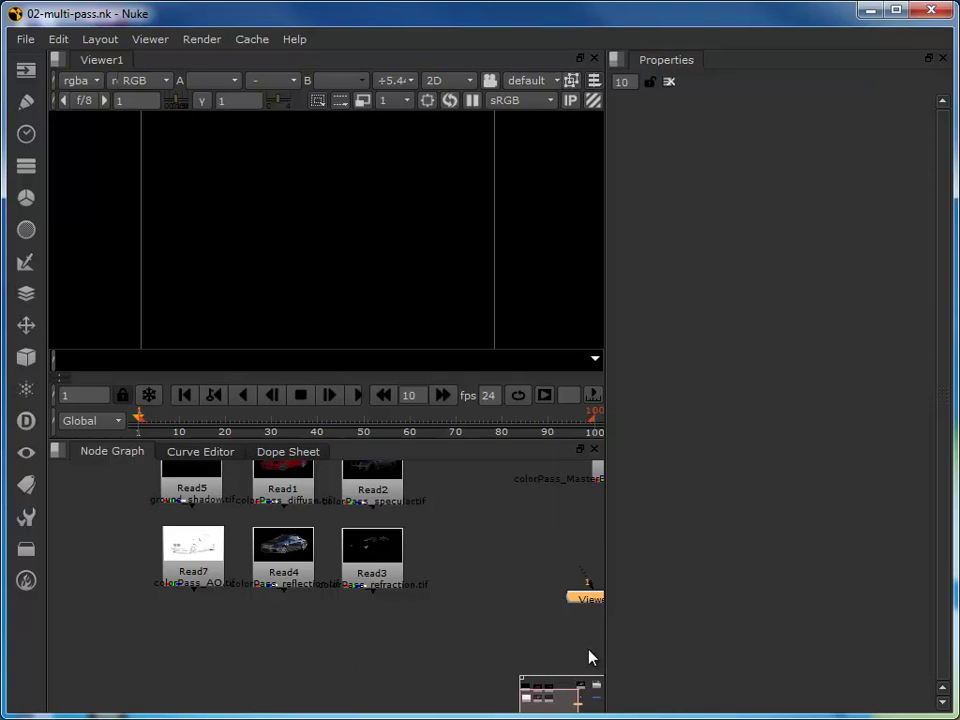
middle_click_drag(592, 645, 180, 628)
left_click_drag(211, 616, 370, 565)
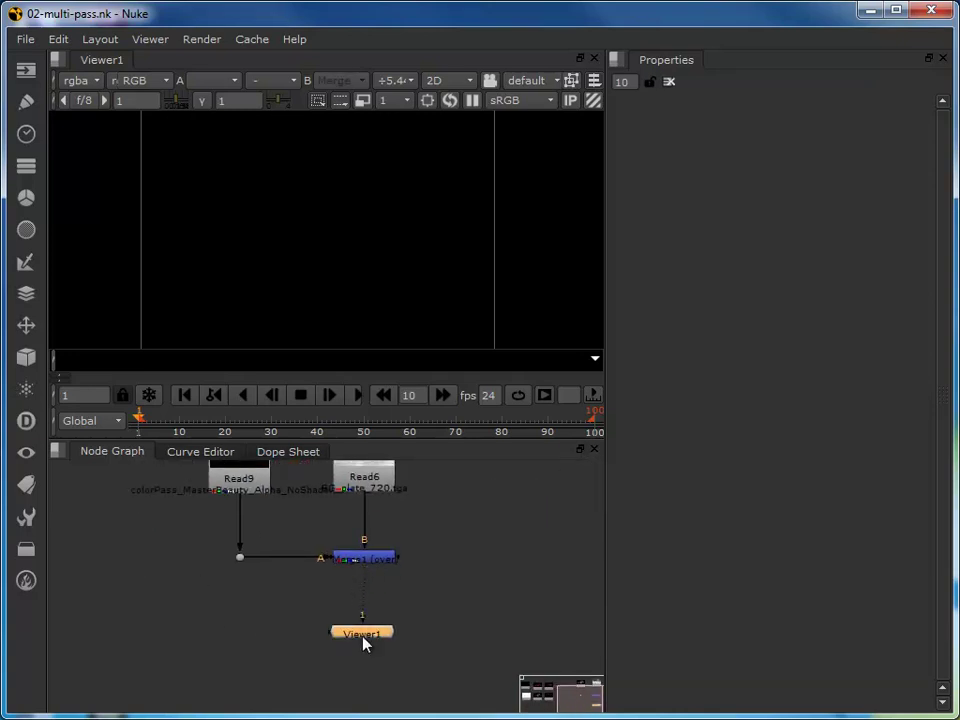
left_click_drag(369, 634, 368, 619)
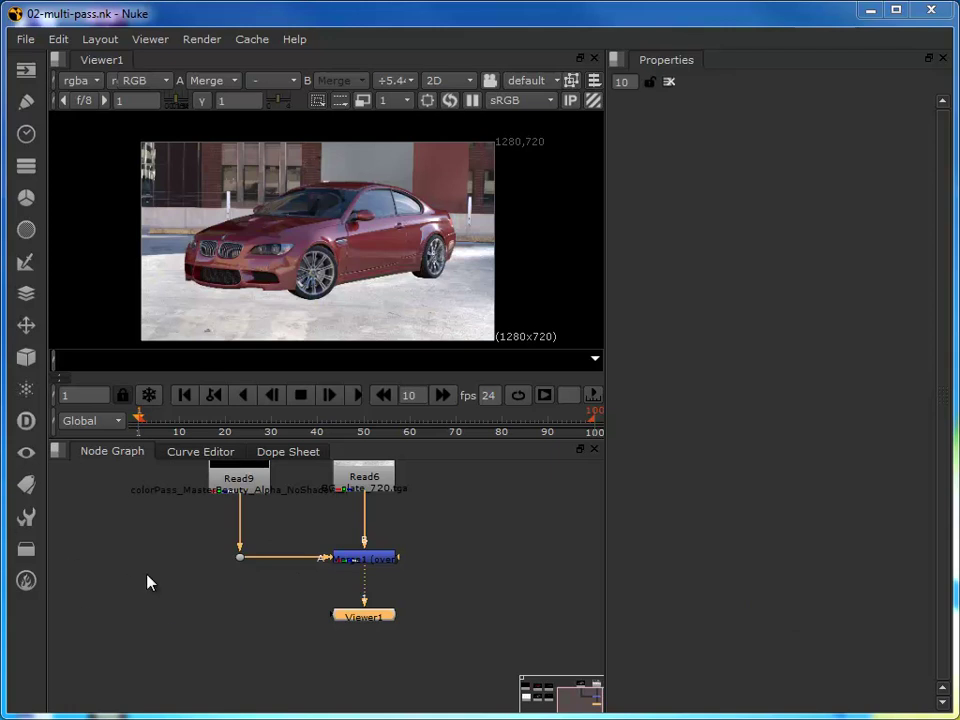
middle_click_drag(147, 583, 251, 617)
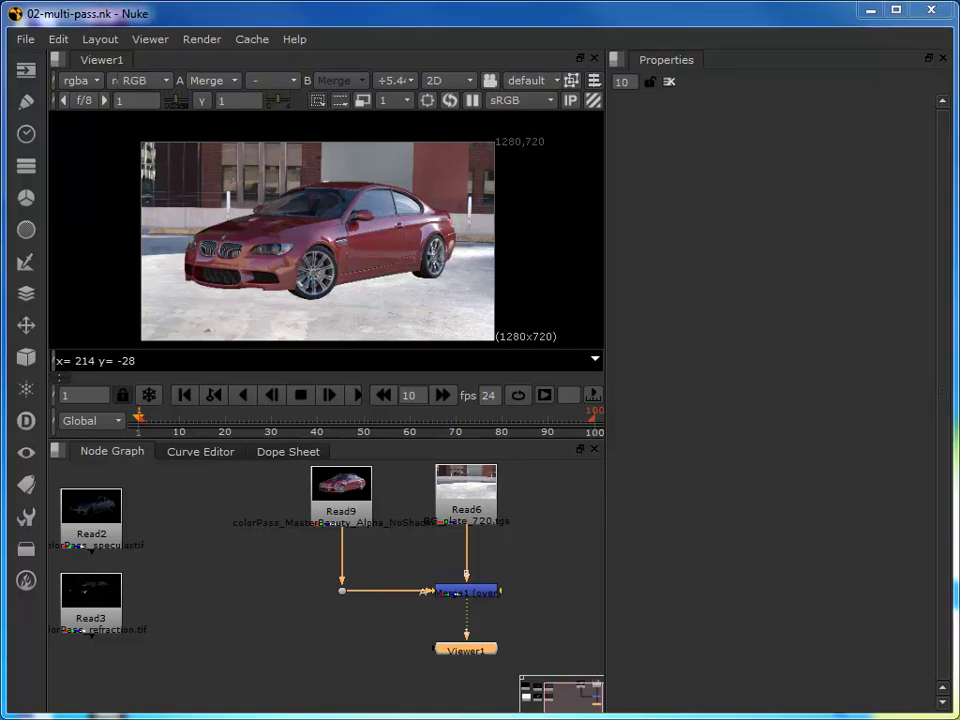
- Replace the beauty Read9 in Merge1 with the diffuse pass Read1
left_click(338, 490)
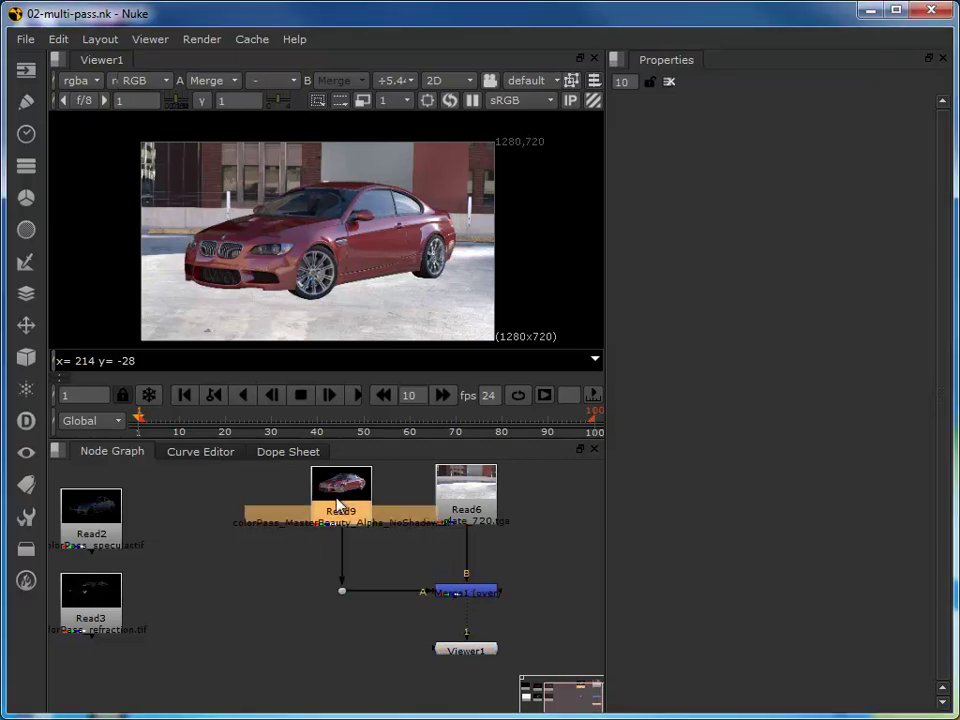
left_click_drag(340, 585, 319, 564)
left_click_drag(345, 489, 574, 487)
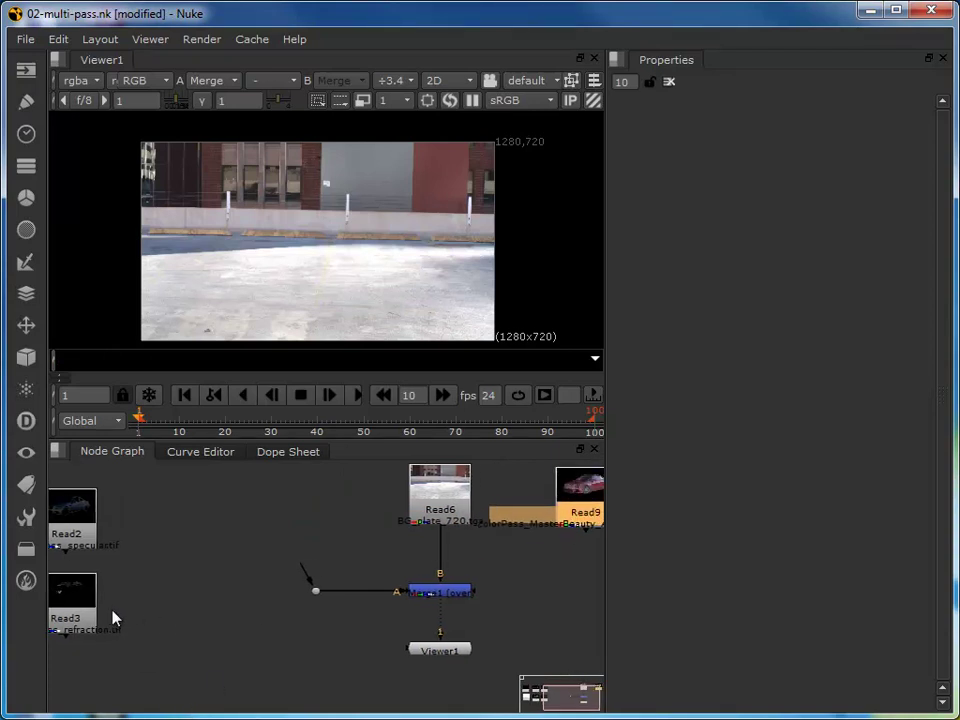
middle_click_drag(148, 632, 242, 636)
left_click_drag(66, 520, 394, 521)
left_click_drag(396, 568, 408, 502)
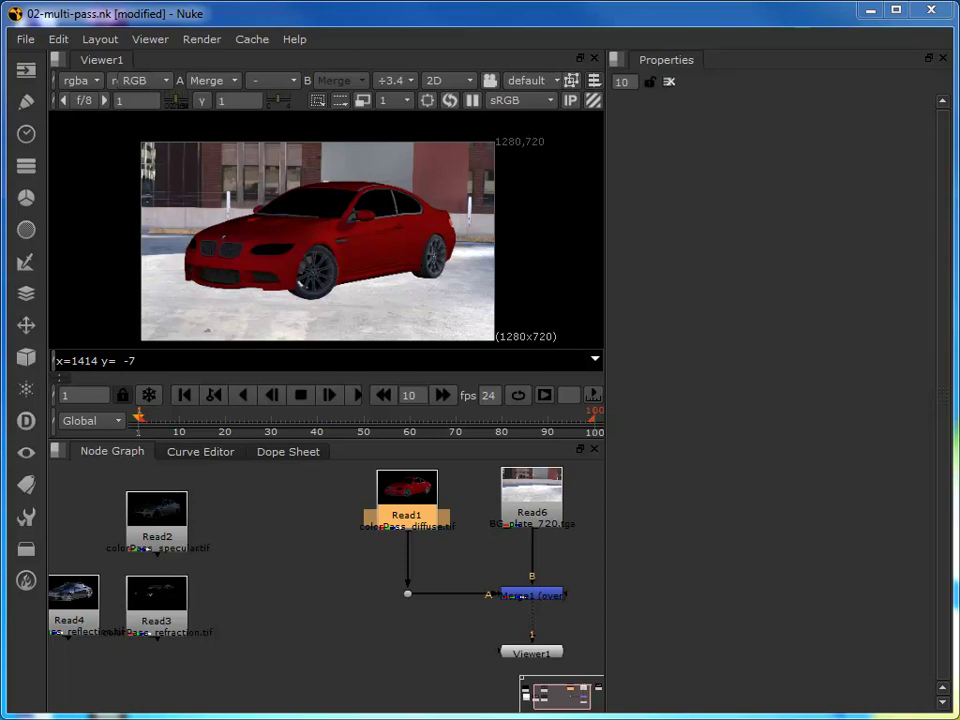
- Place the reflection Read beside the diffuse pass and shift Merge1 and its Dot upward
left_click_drag(62, 600, 315, 500)
left_click_drag(587, 619, 386, 585)
left_click_drag(521, 595, 520, 561)
left_click(448, 605)
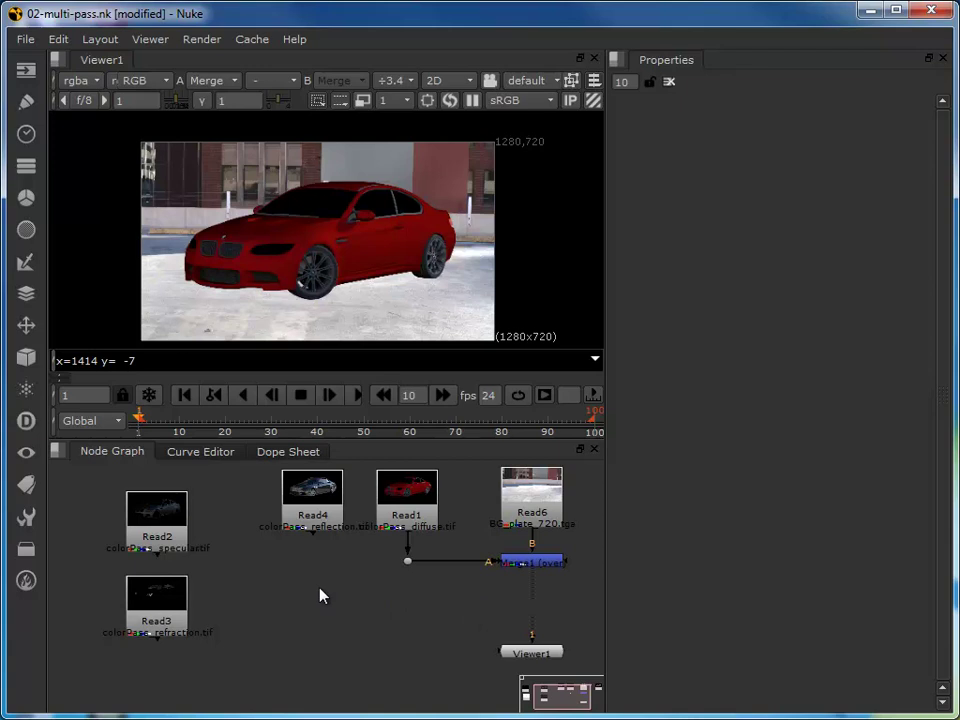
- Add Merge2 below Merge1 with Read4's reflection in its A input, routed via a Dot, and view it
key("m")
left_click_drag(320, 590, 525, 562)
left_click_drag(532, 638, 533, 603)
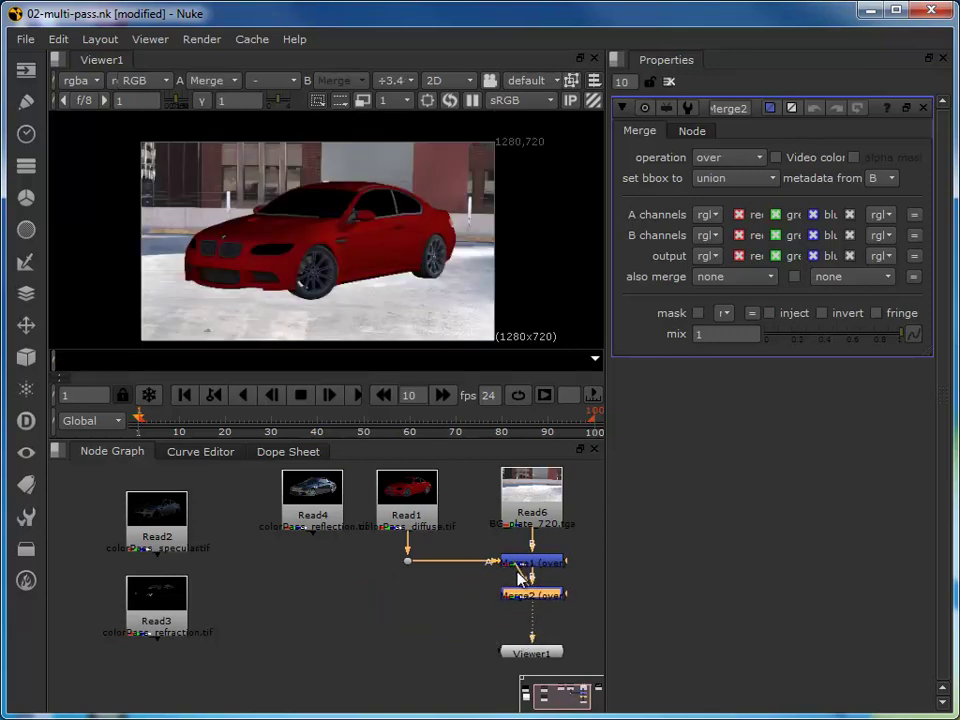
left_click_drag(520, 578, 320, 505)
left_click_drag(409, 551, 313, 598, "ctrl")
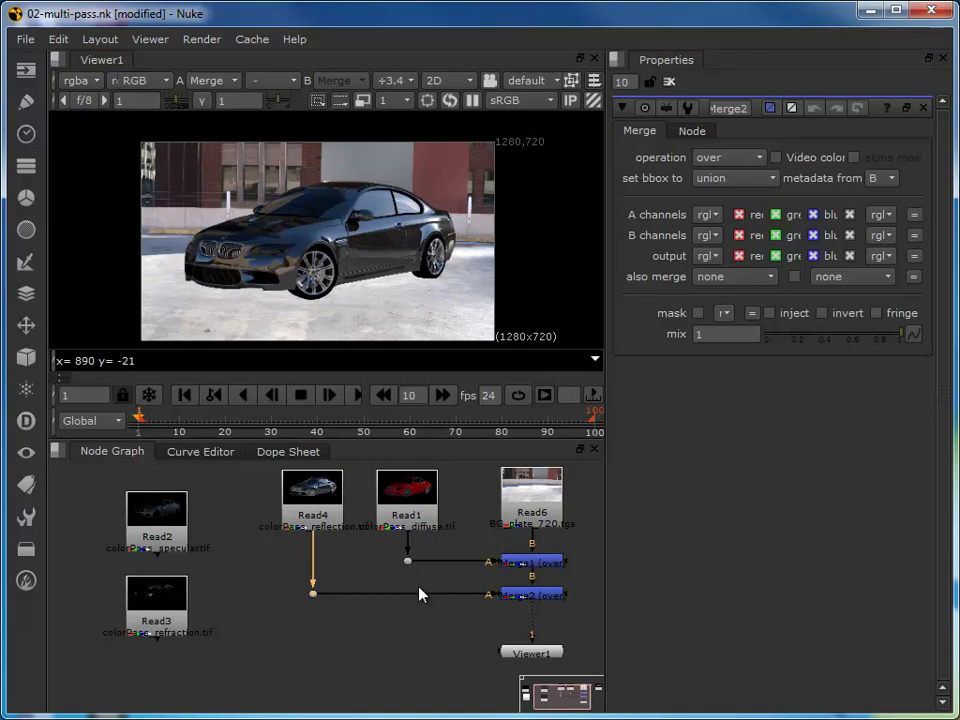
left_click(541, 598)
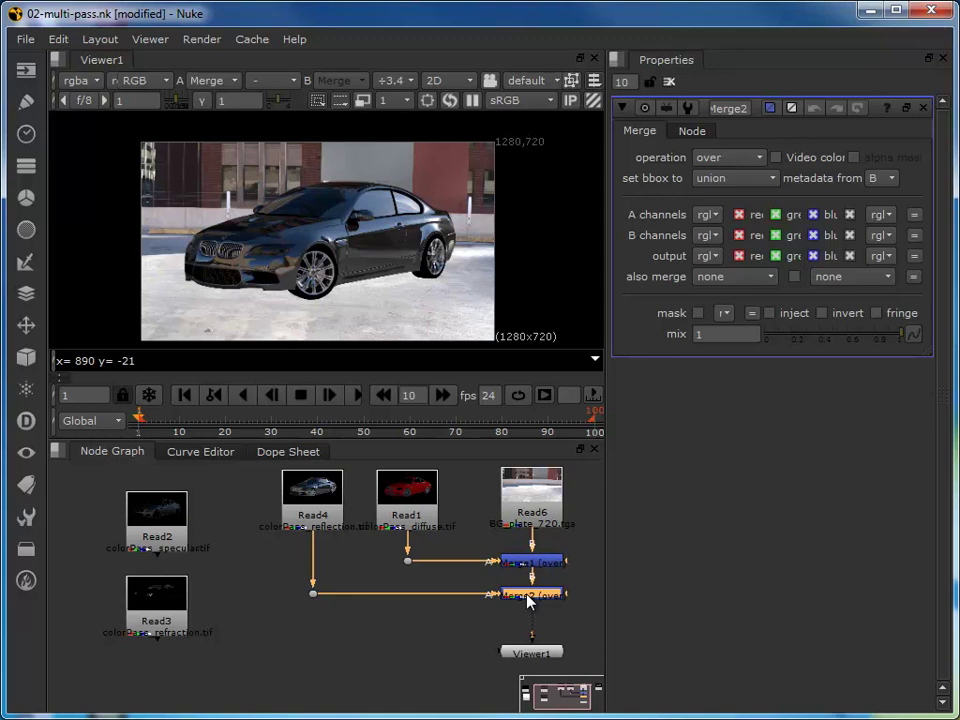
- Set Merge2's operation to plus and toggle Read4 with D to compare the reflections
left_click(724, 160)
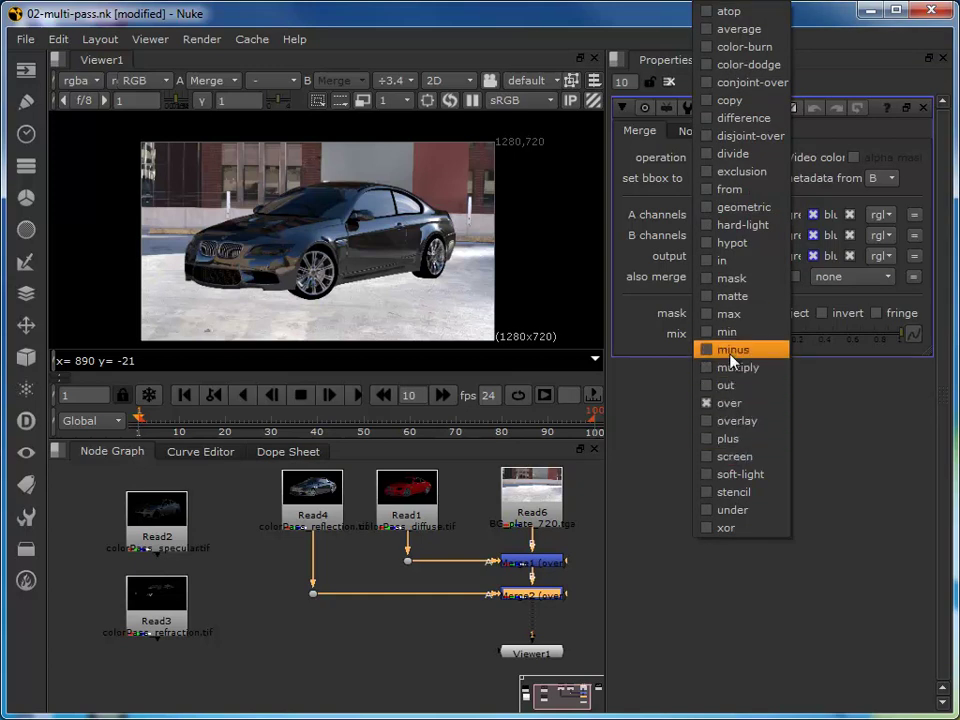
left_click(730, 439)
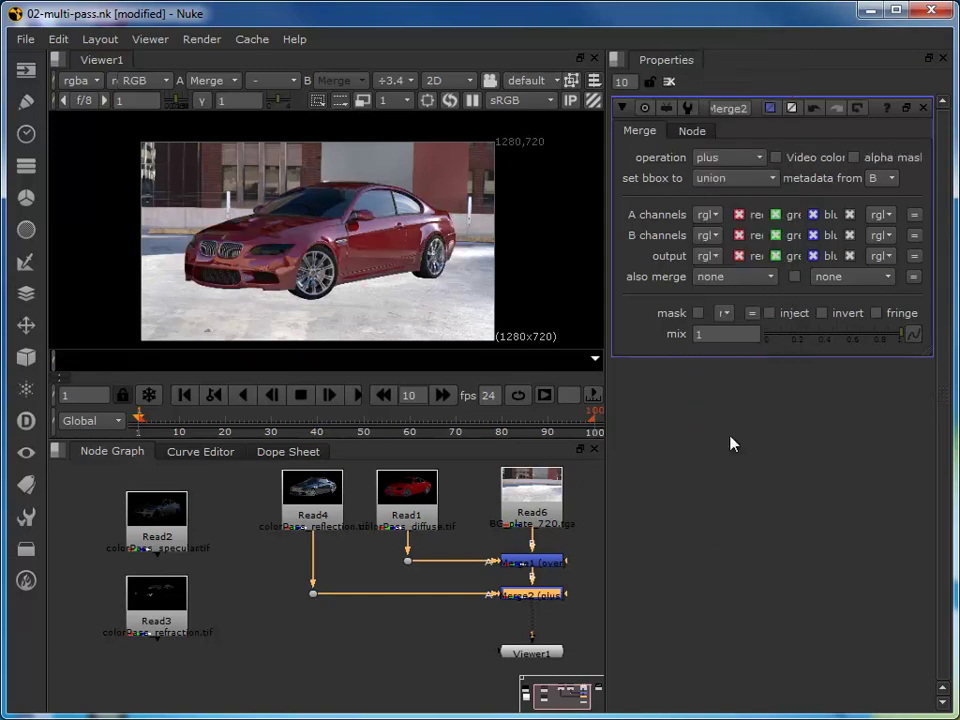
left_click(310, 499)
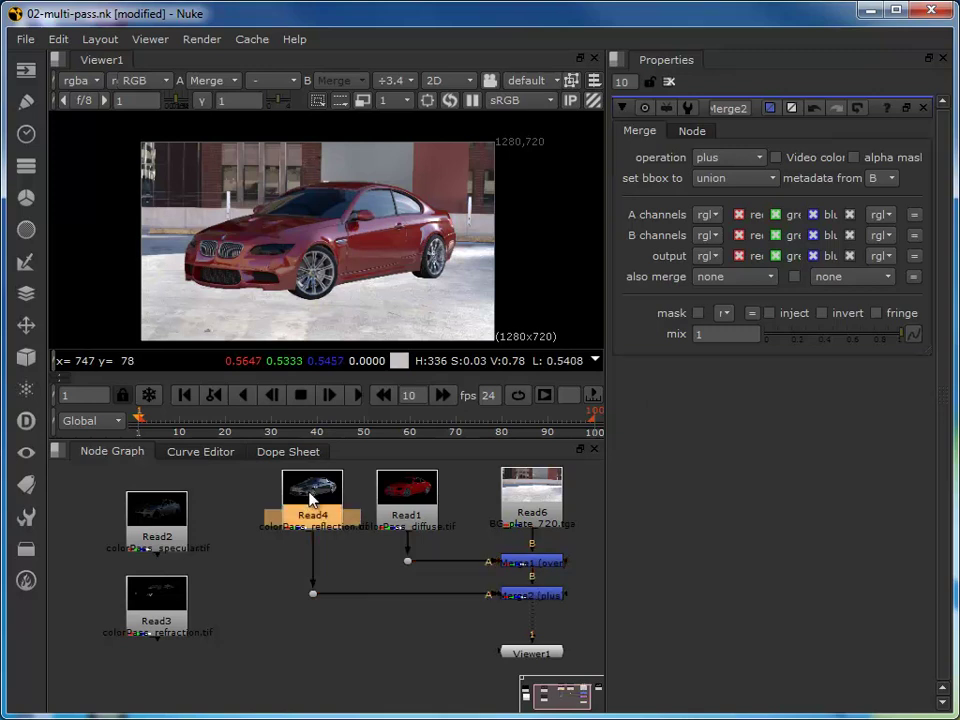
key("d")
key("d")
key("d")
key("d")
key("d")
key("d")
key("d")
key("d")
key("d")
key("d")
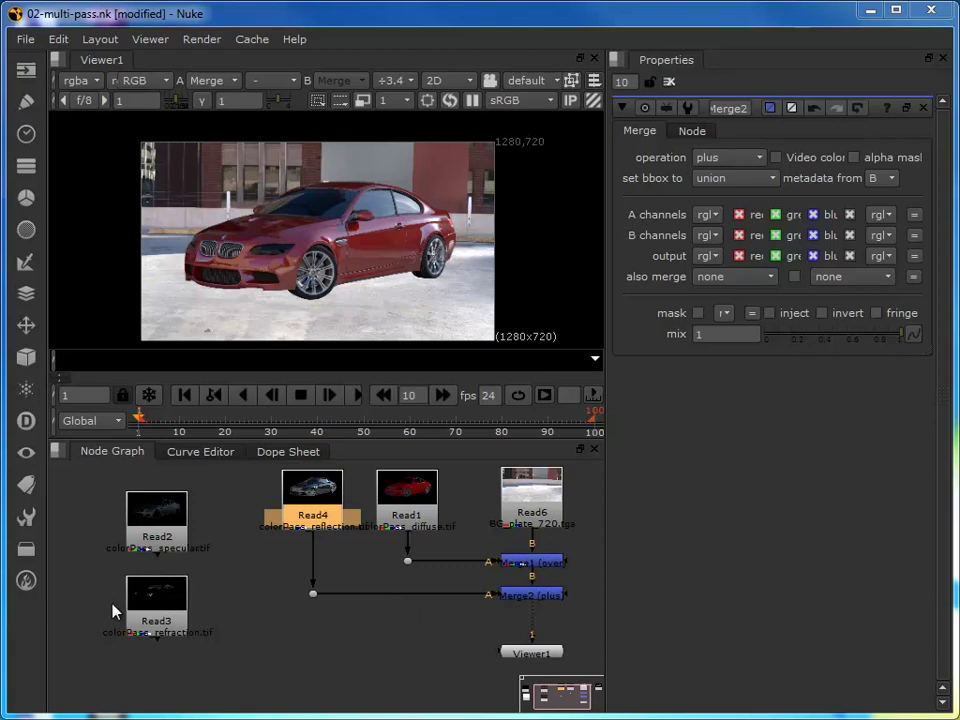
- Create Merge3 from Read3's refraction pass under Merge2, route it with a Dot, and connect Viewer1 below
left_click_drag(160, 508, 88, 527)
left_click_drag(138, 596, 210, 515)
key("m")
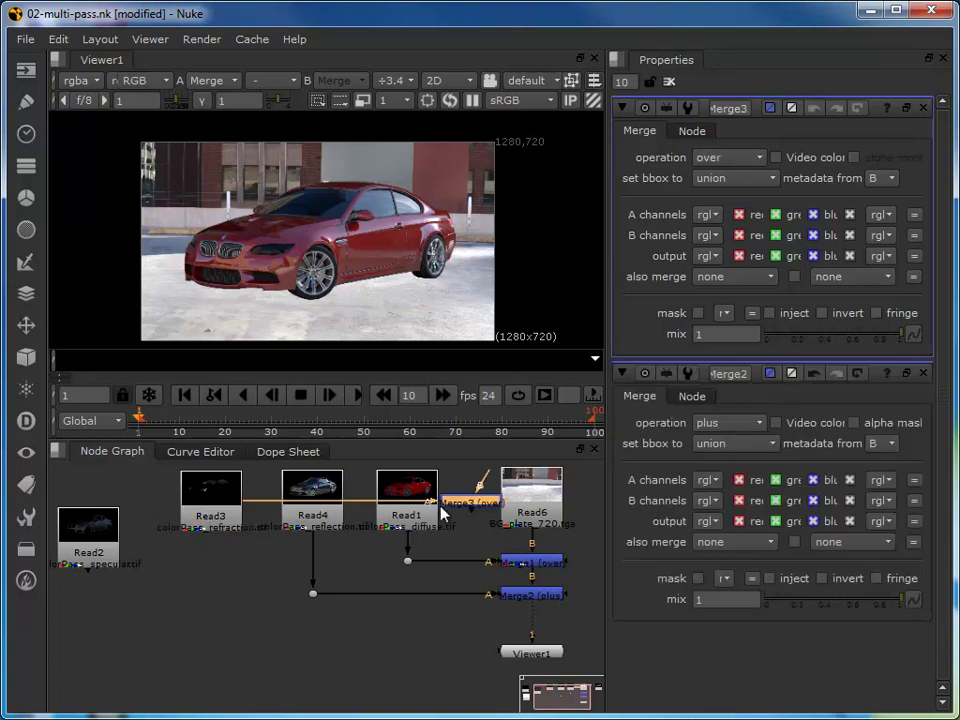
left_click_drag(200, 620, 500, 640)
left_click_drag(190, 626, 520, 630)
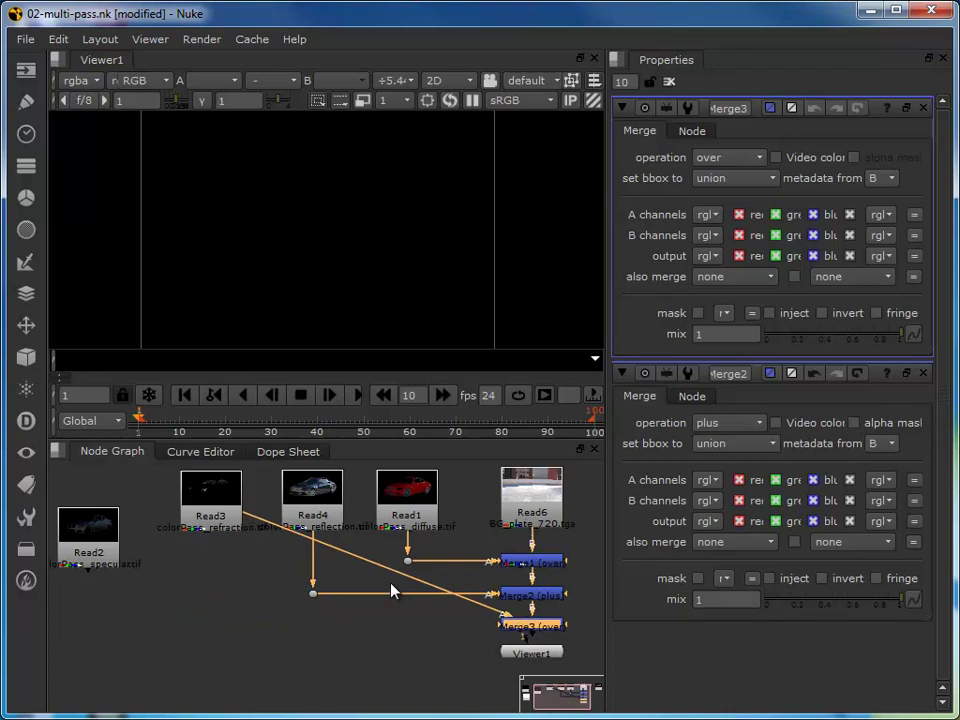
left_click_drag(375, 568, 217, 633, "ctrl")
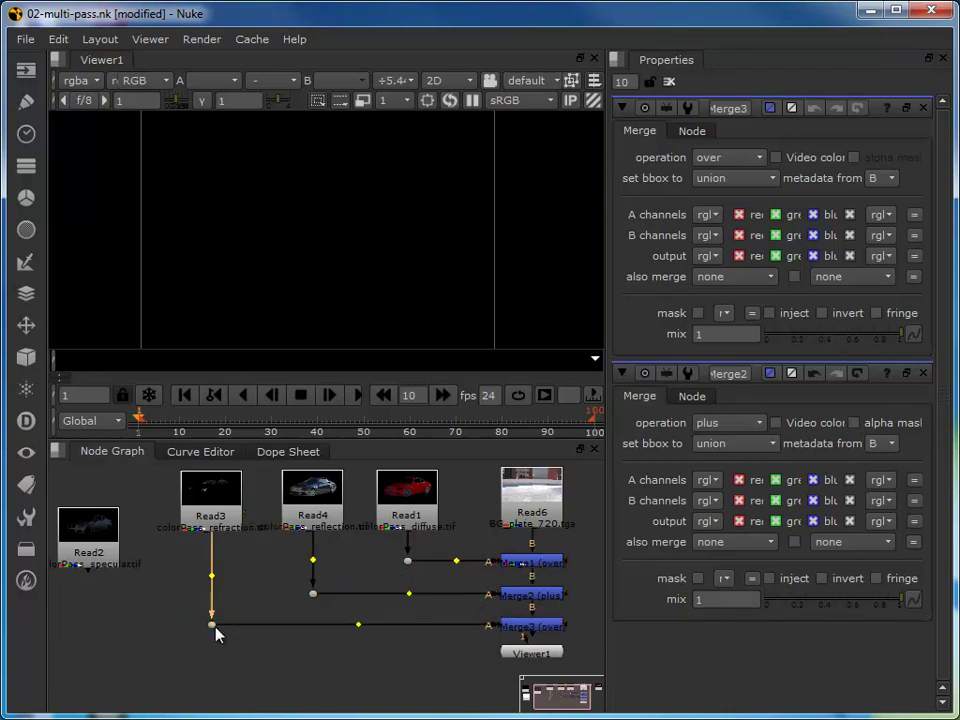
mouse_move(530, 648)
left_mouse_down()
mouse_move(525, 660)
mouse_move(527, 628)
left_mouse_up()
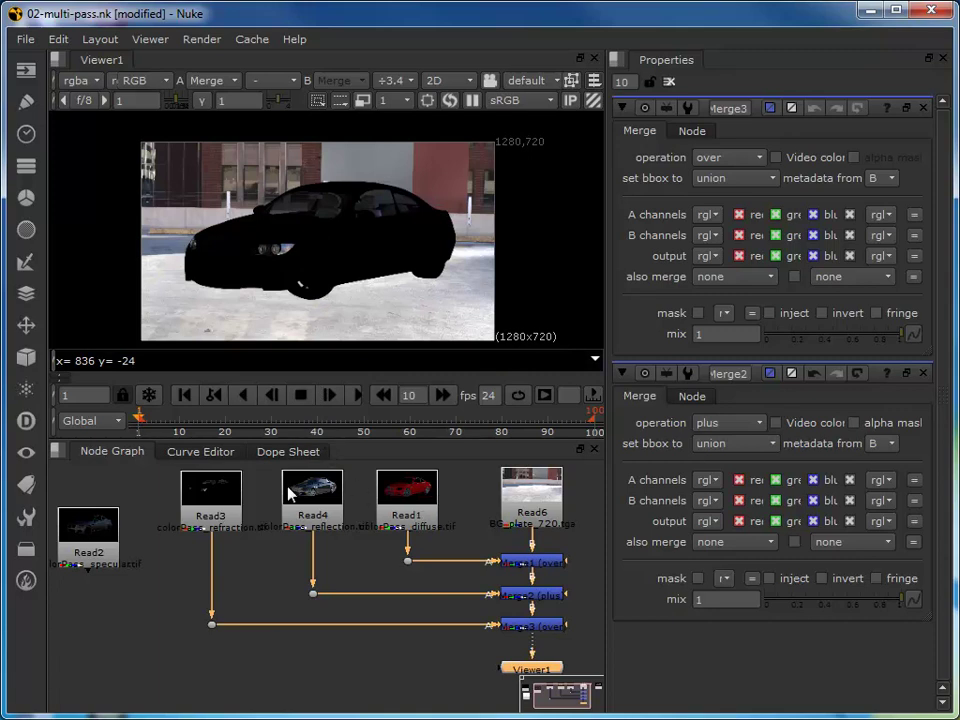
- Change Merge3's operation from over to plus and zoom the viewer to inspect the red car
left_click(530, 631)
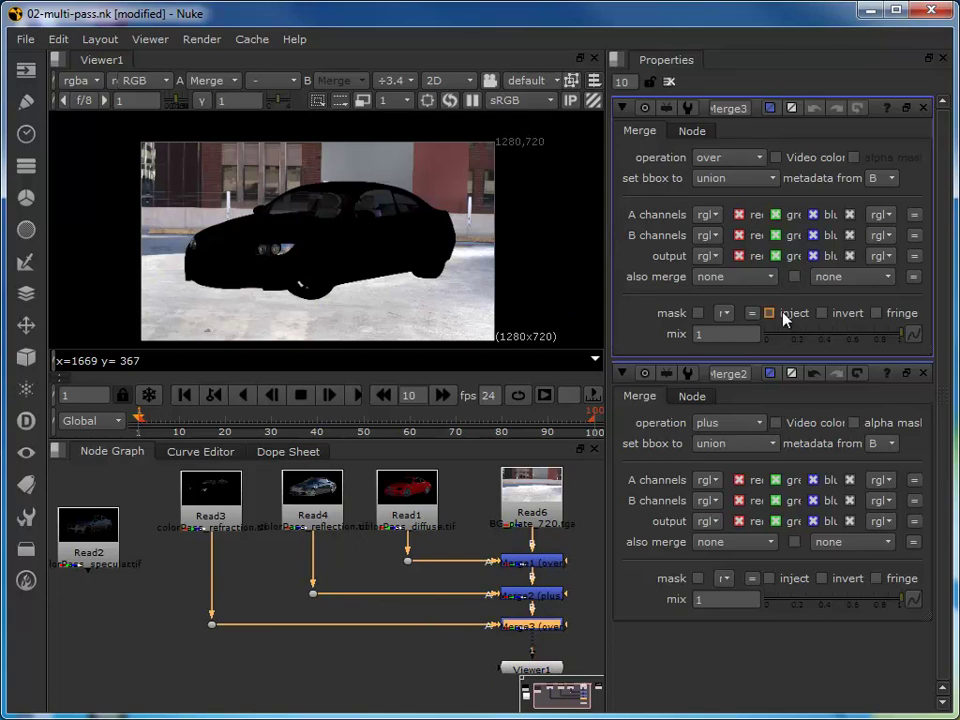
left_click(718, 158)
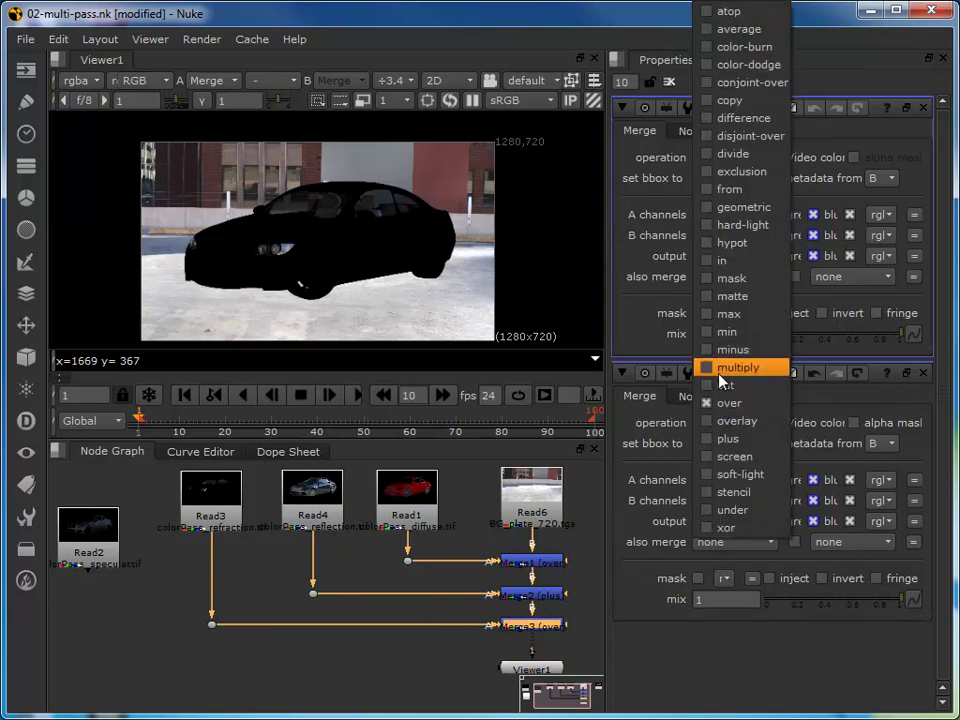
left_click(722, 439)
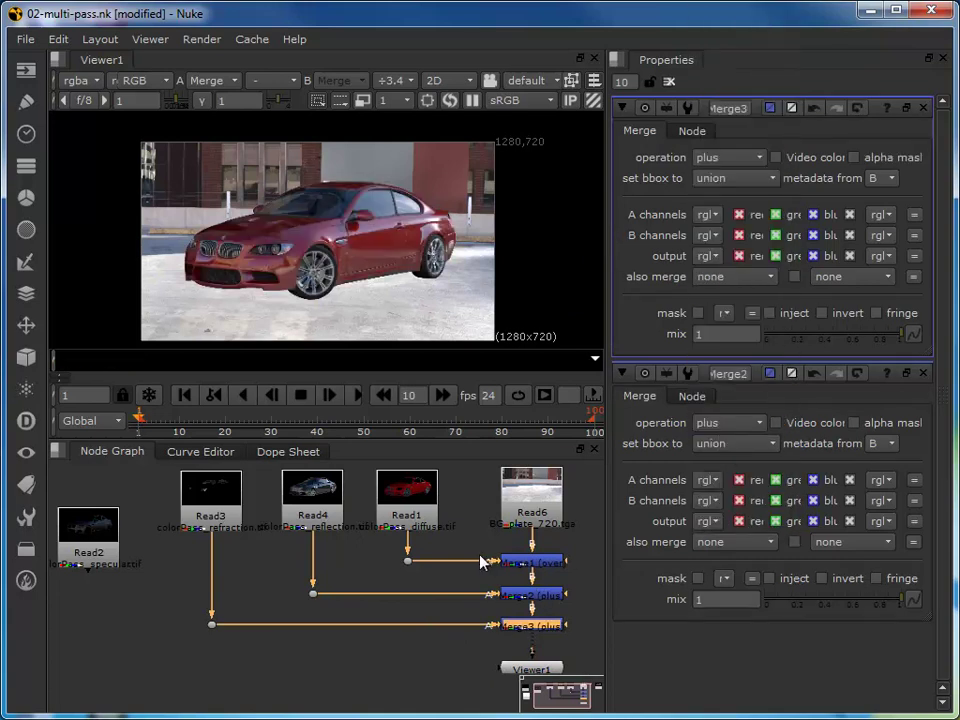
scroll(287, 280, "up", 5)
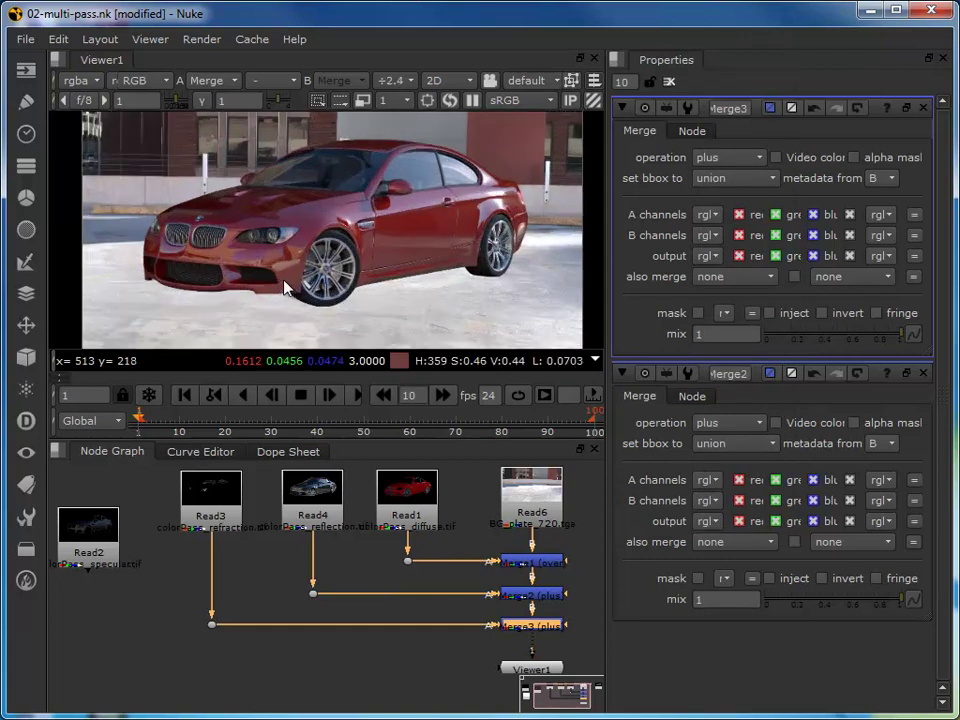
left_click(225, 495)
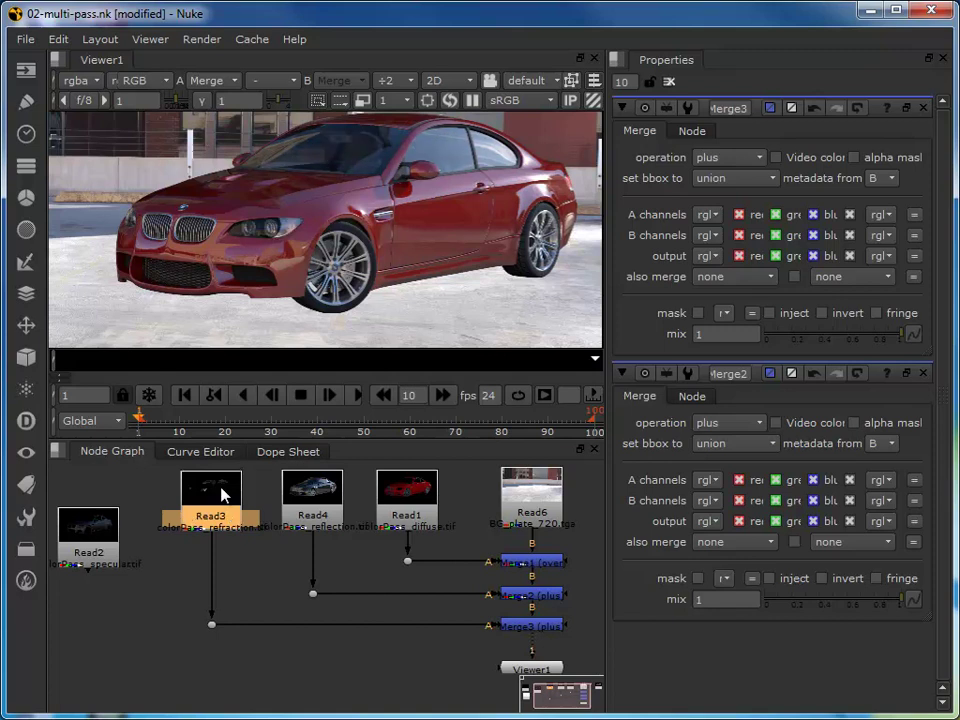
scroll(302, 306, "down", 2)
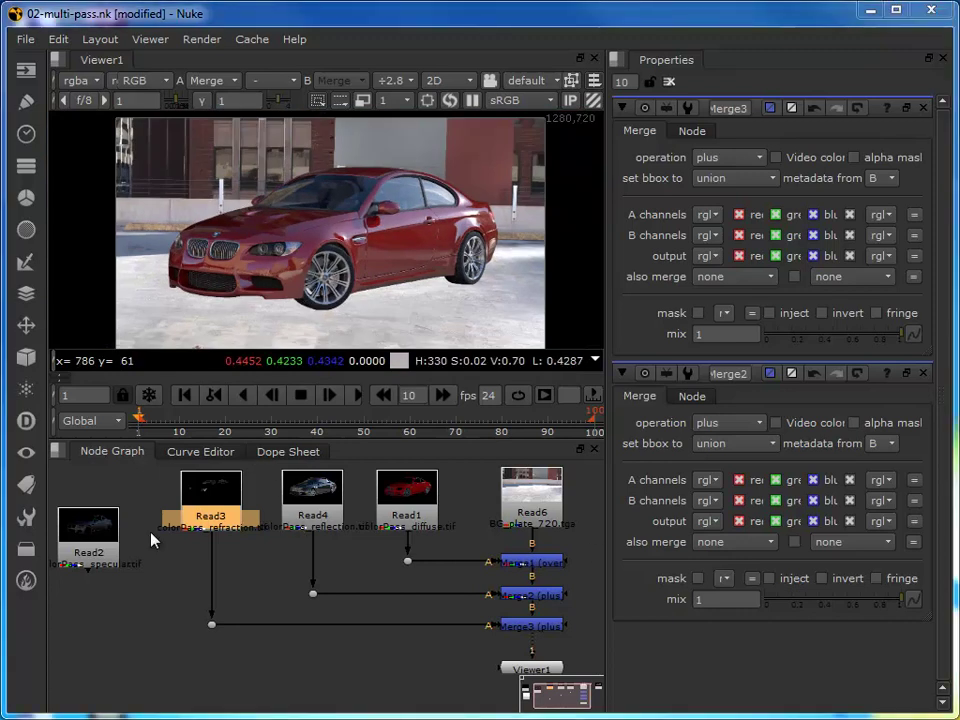
- Add Merge4 under Merge3, fed by Read2's specular pass placed beside the refraction read
left_click_drag(75, 540, 117, 510)
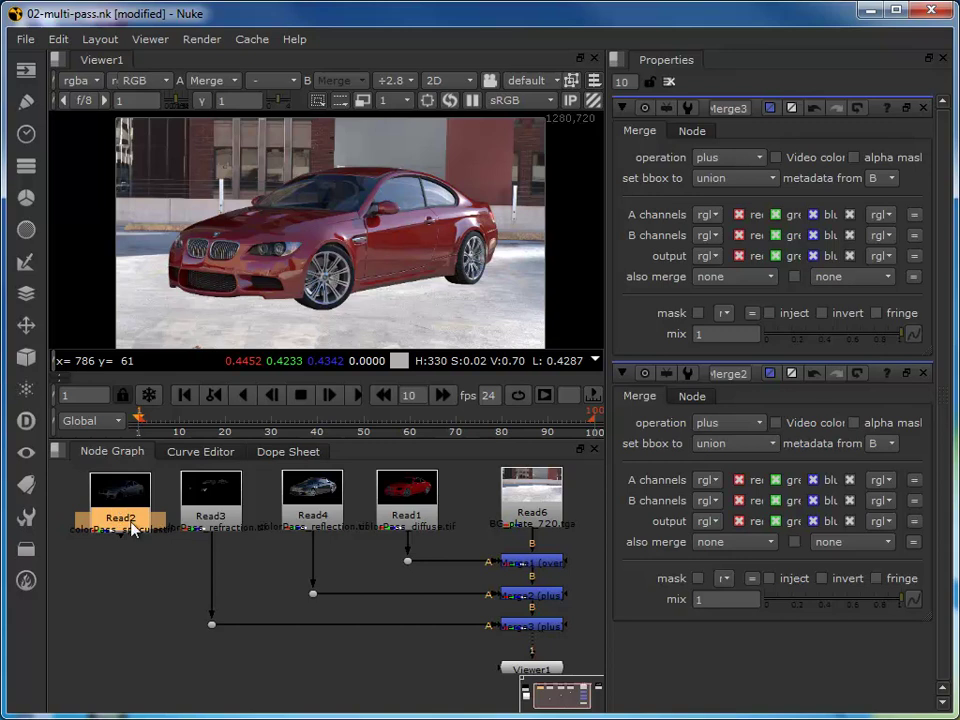
key("m")
left_click_drag(499, 489, 530, 626)
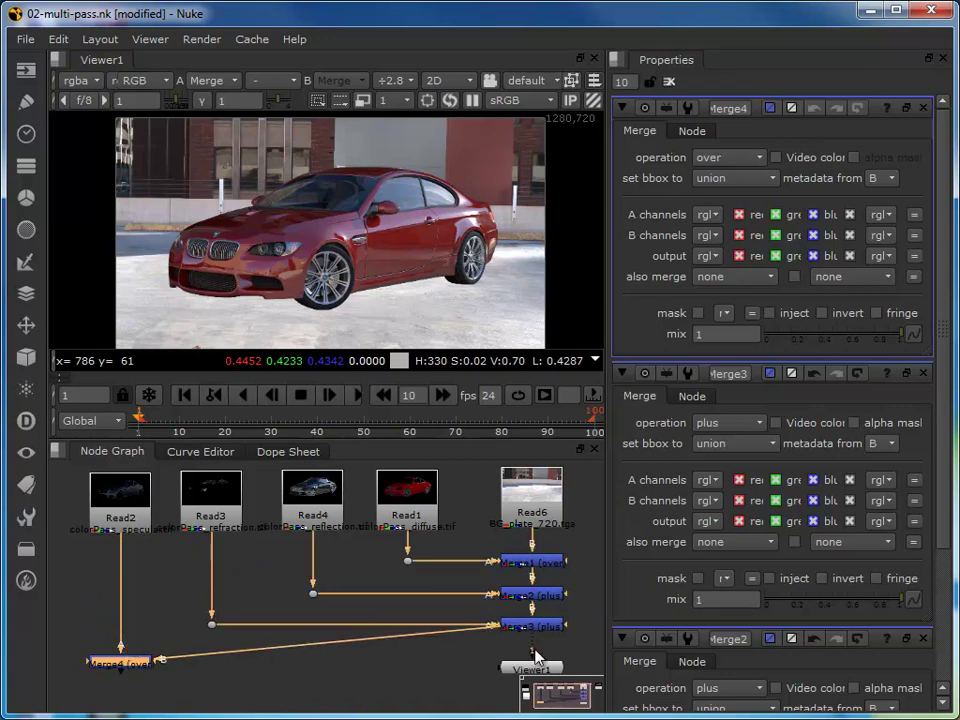
left_click_drag(522, 670, 519, 688)
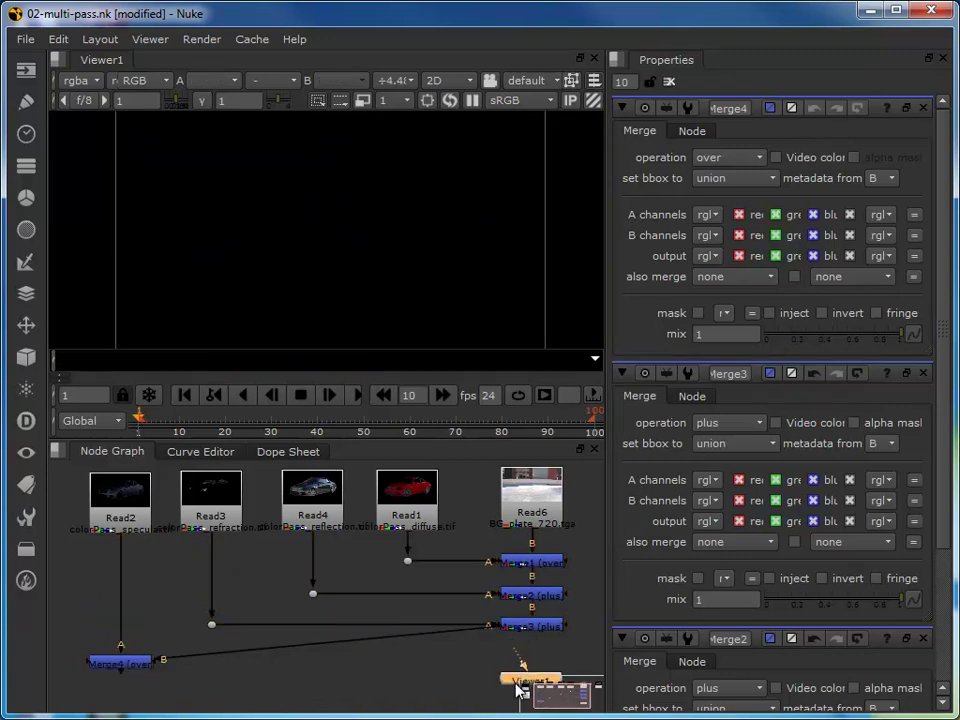
left_click_drag(122, 663, 540, 692)
- Square off the Read2 pipe with a Dot and set Viewer1 below Merge4
middle_click_drag(472, 673, 212, 551)
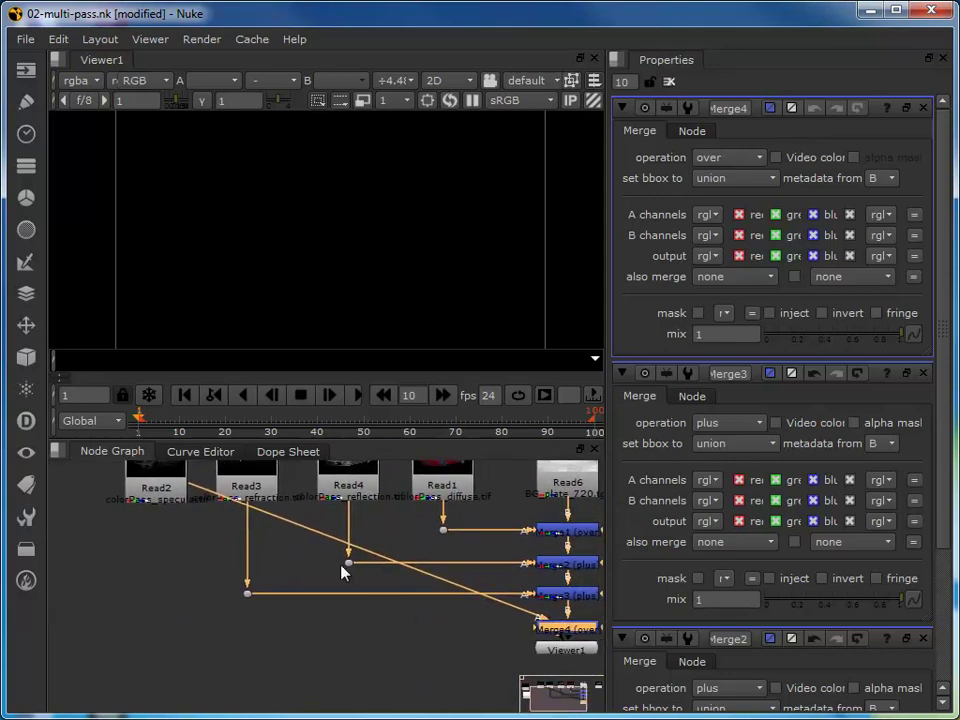
left_click_drag(364, 553, 156, 628, "ctrl")
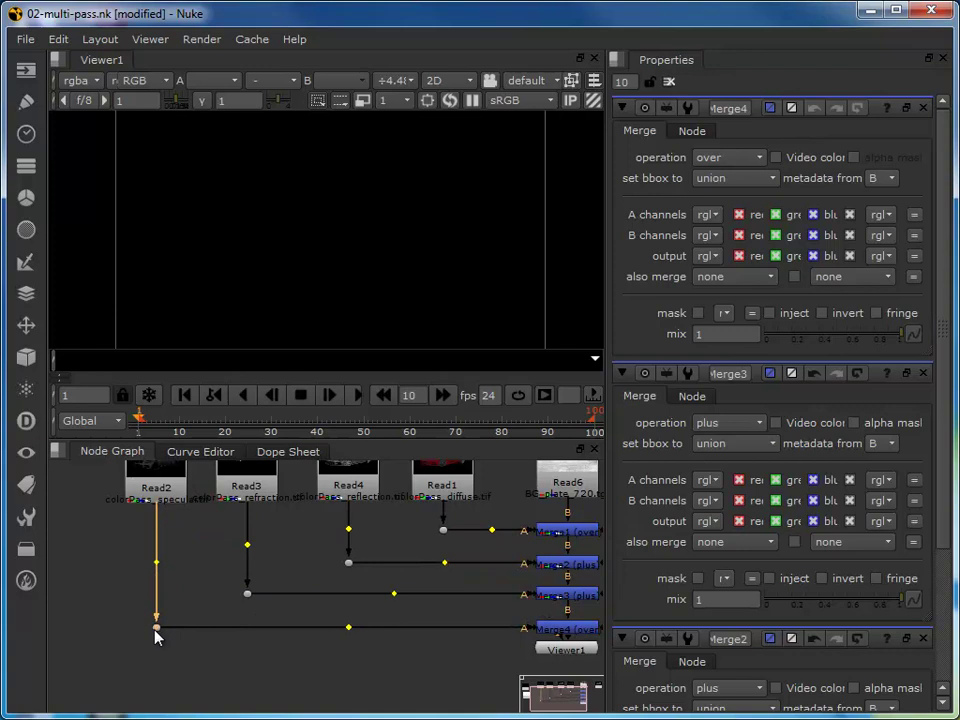
mouse_move(564, 652)
left_mouse_down()
mouse_move(567, 682)
mouse_move(549, 675)
mouse_move(572, 672)
left_mouse_up()
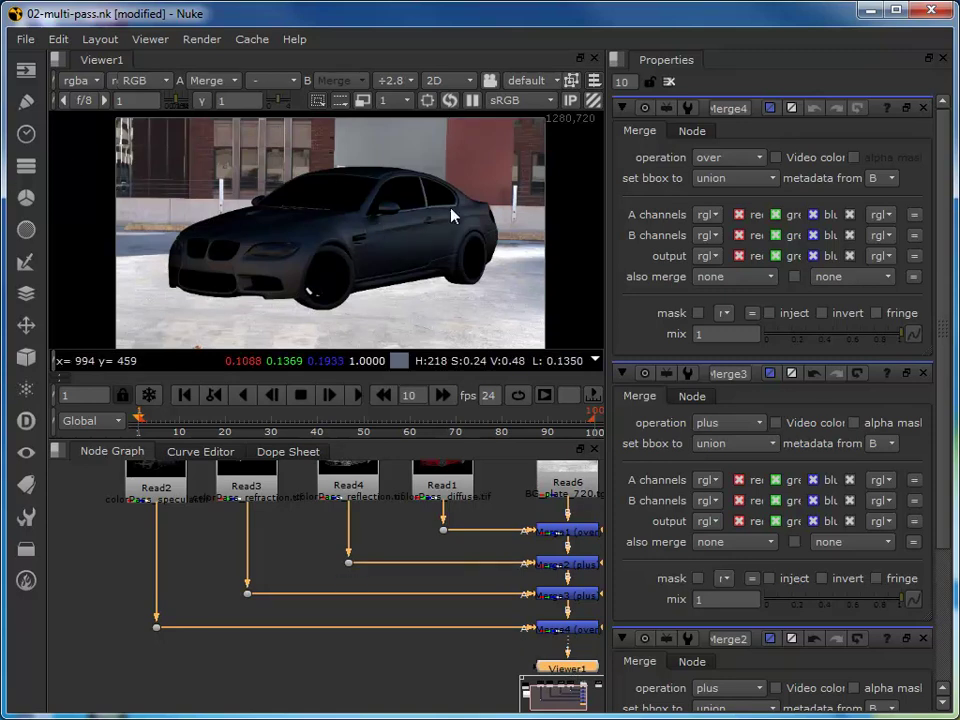
- View Merge4, set its operation to plus, and toggle Read2 with D to compare highlights
left_click(572, 628)
key("1")
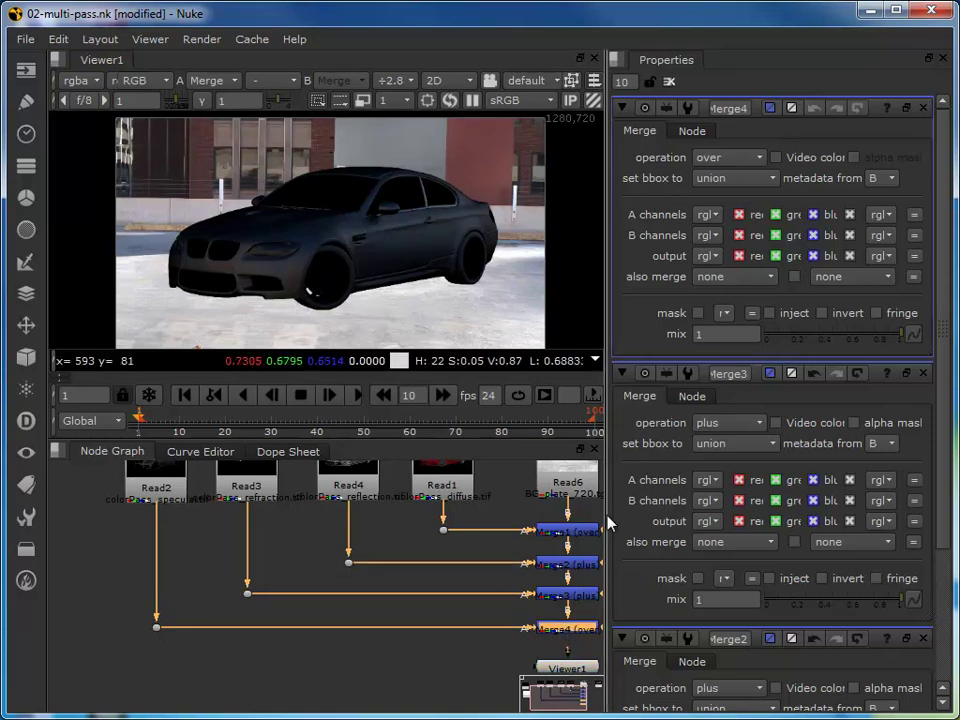
left_click(741, 160)
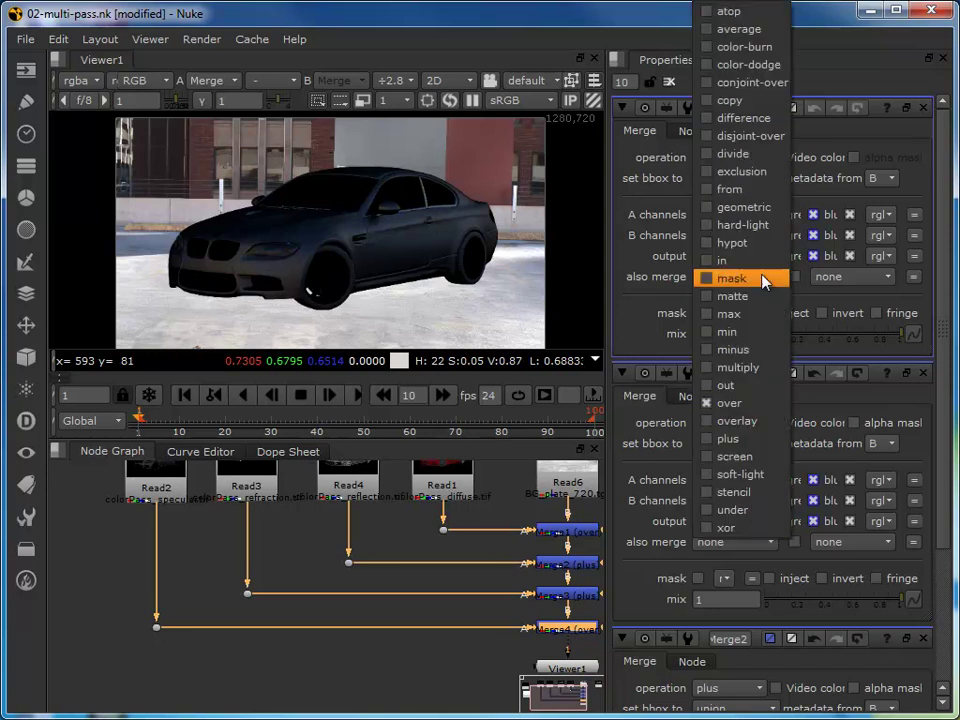
left_click(746, 439)
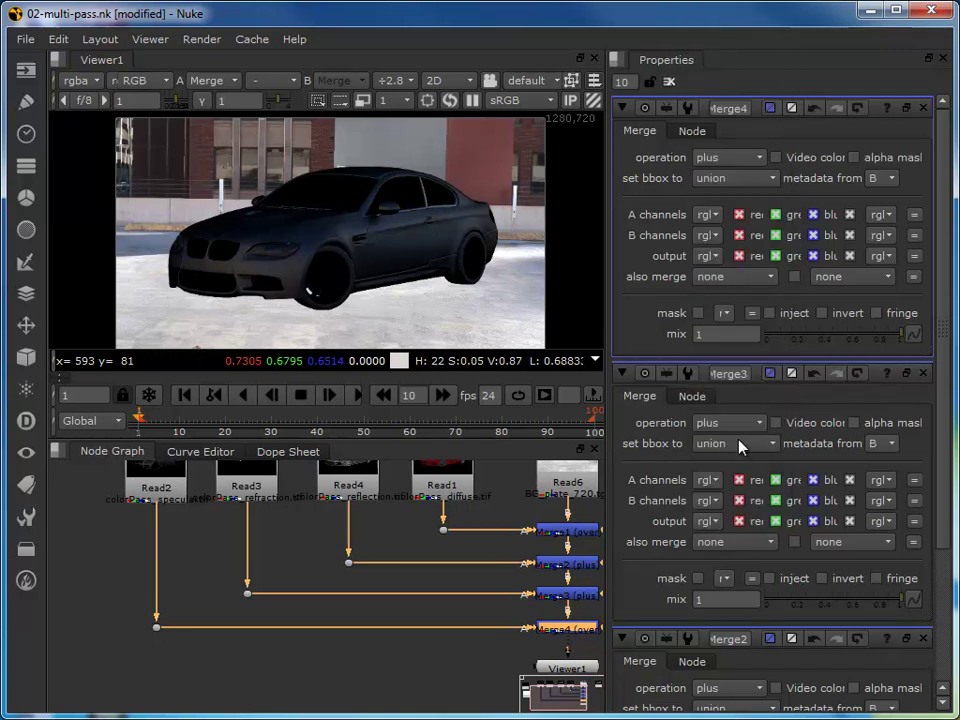
left_click(154, 480)
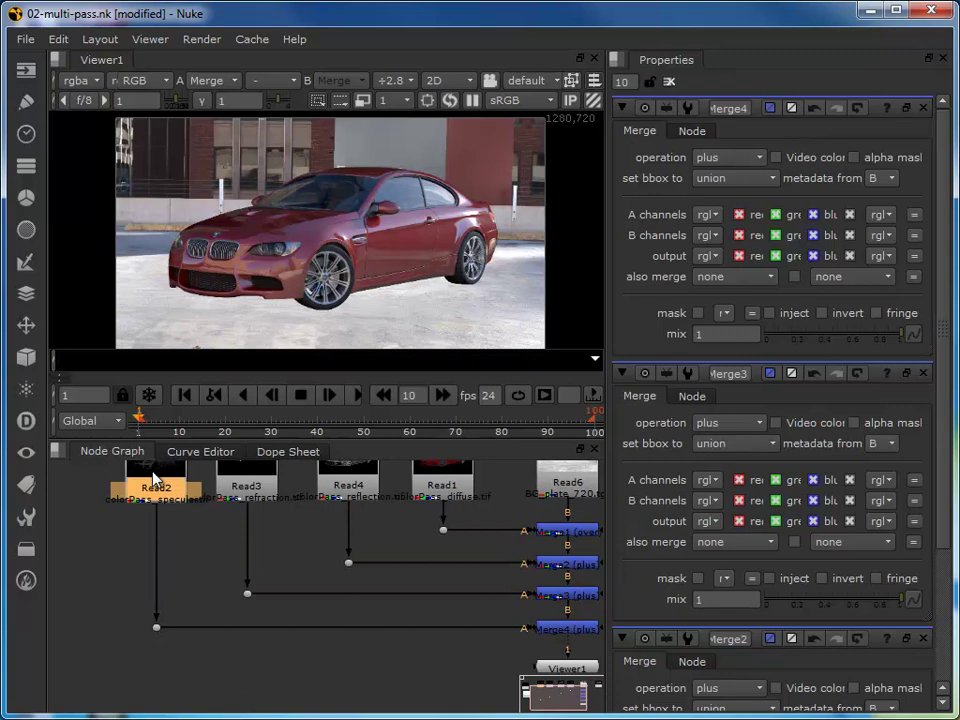
key("d")
key("d")
key("d")
key("d")
key("d")
key("d")
key("d")
key("d")
key("d")
key("d")
key("d")
key("d")
key("d")
key("d")
key("d")
key("d")
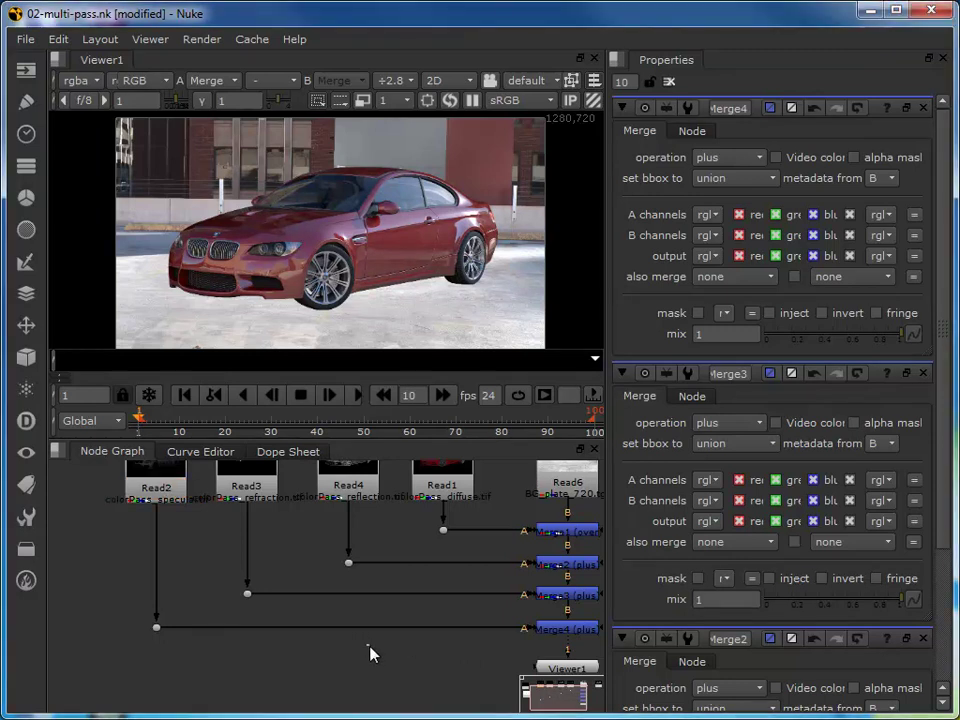
- Delete the unused Read5 node from the node graph
scroll(369, 632, "down", 2)
scroll(370, 632, "down", 1)
scroll(370, 632, "up", 1)
left_click(136, 548)
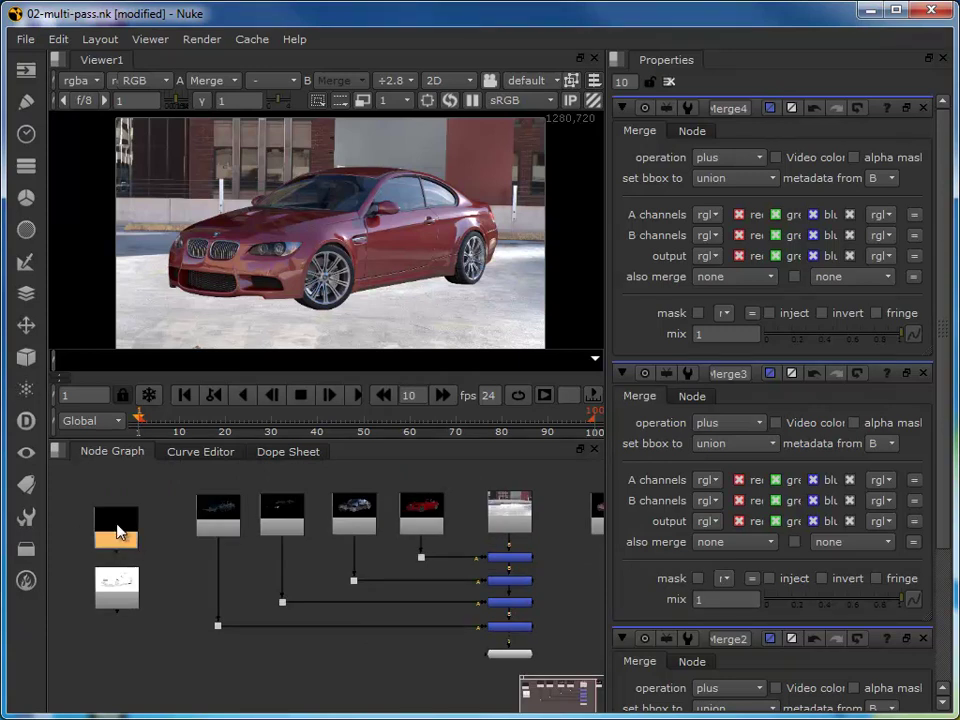
scroll(117, 531, "up", 2)
scroll(118, 531, "down", 1)
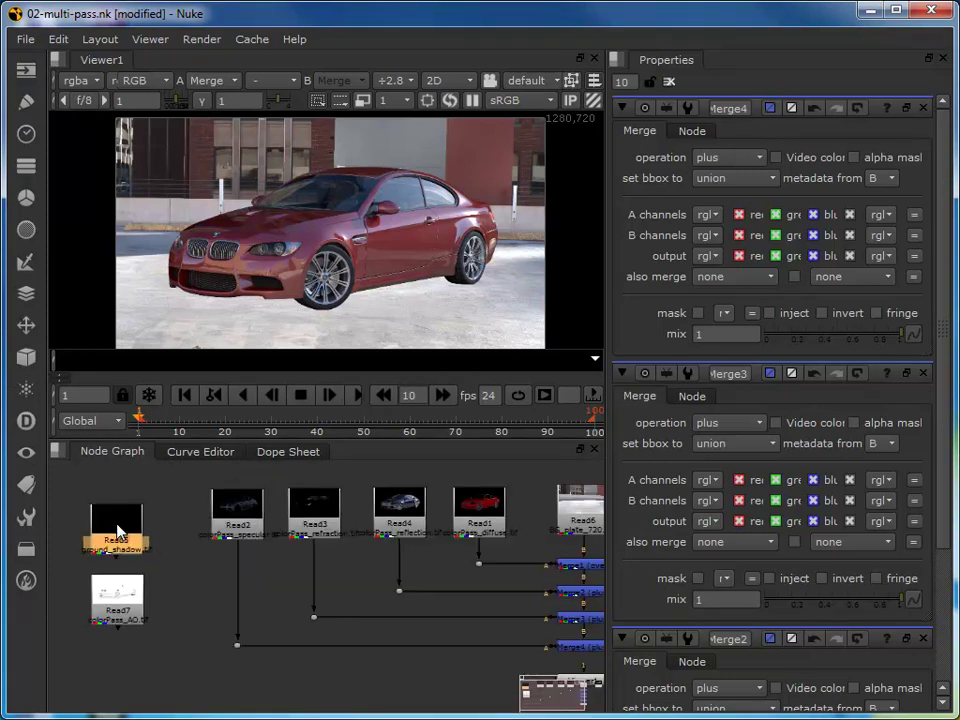
key("Delete")
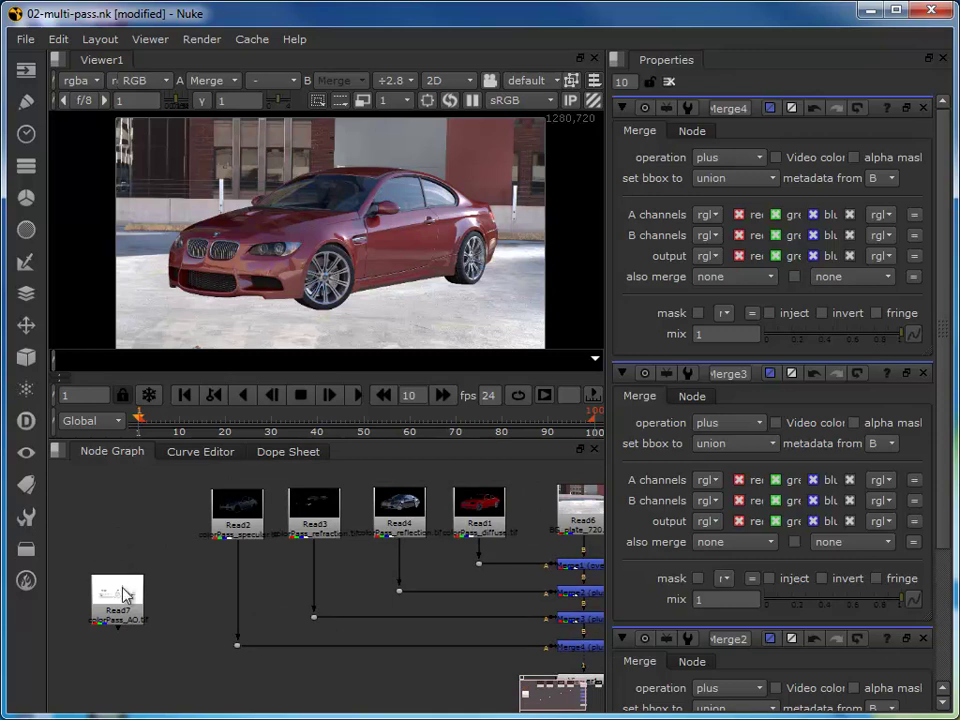
- Add Merge5 fed by the AO read Read7, placed under Merge4 above Viewer1, and view it
left_click_drag(125, 600, 152, 516)
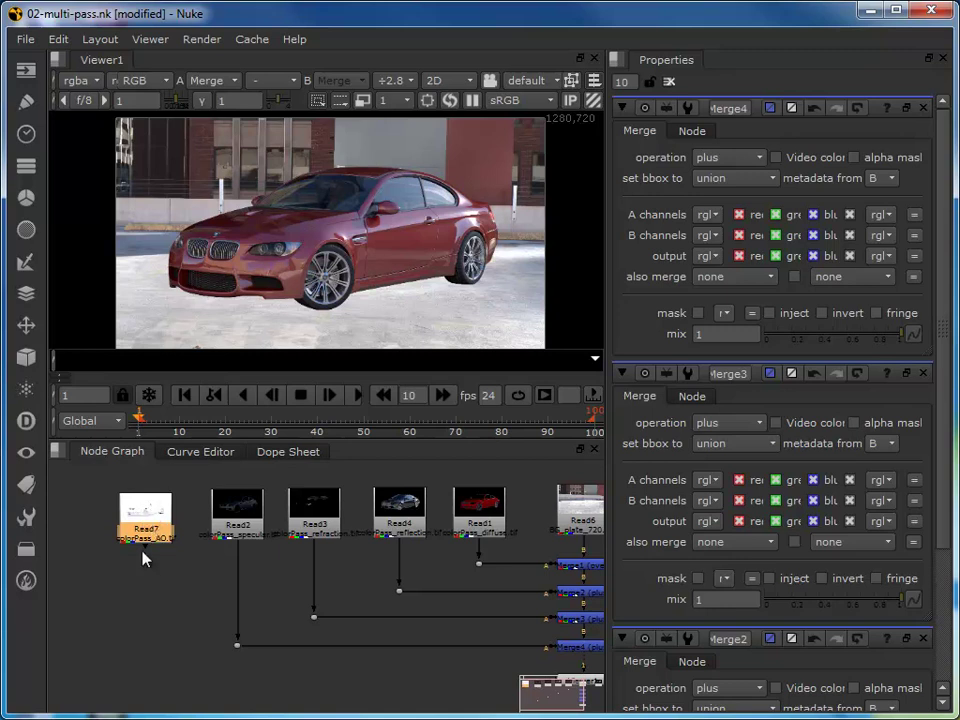
left_click_drag(136, 535, 157, 518)
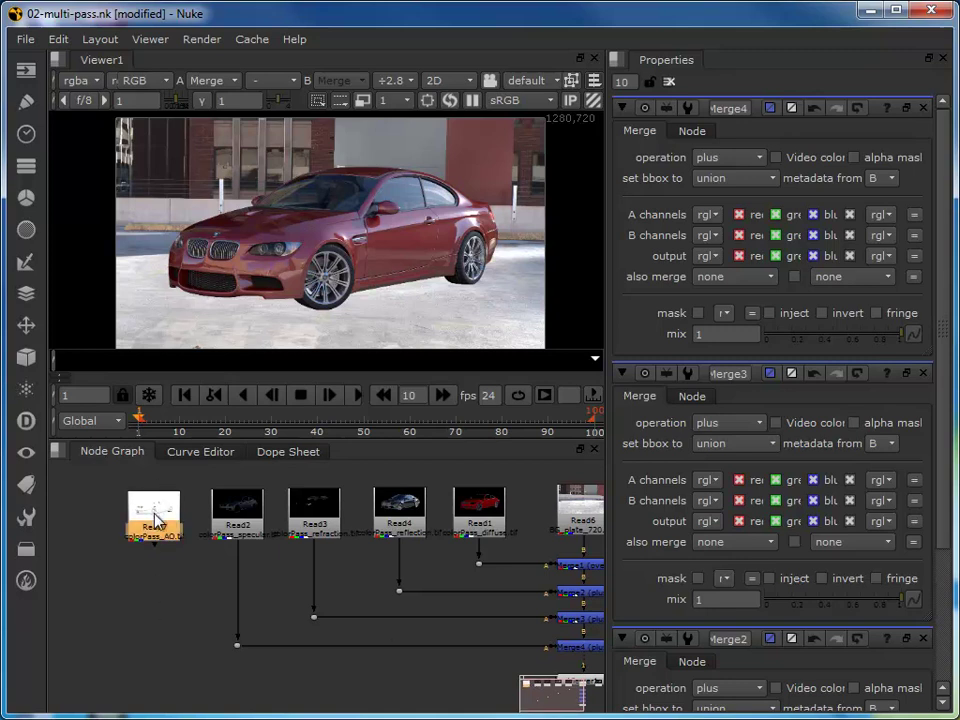
key("m")
left_click_drag(360, 520, 225, 688)
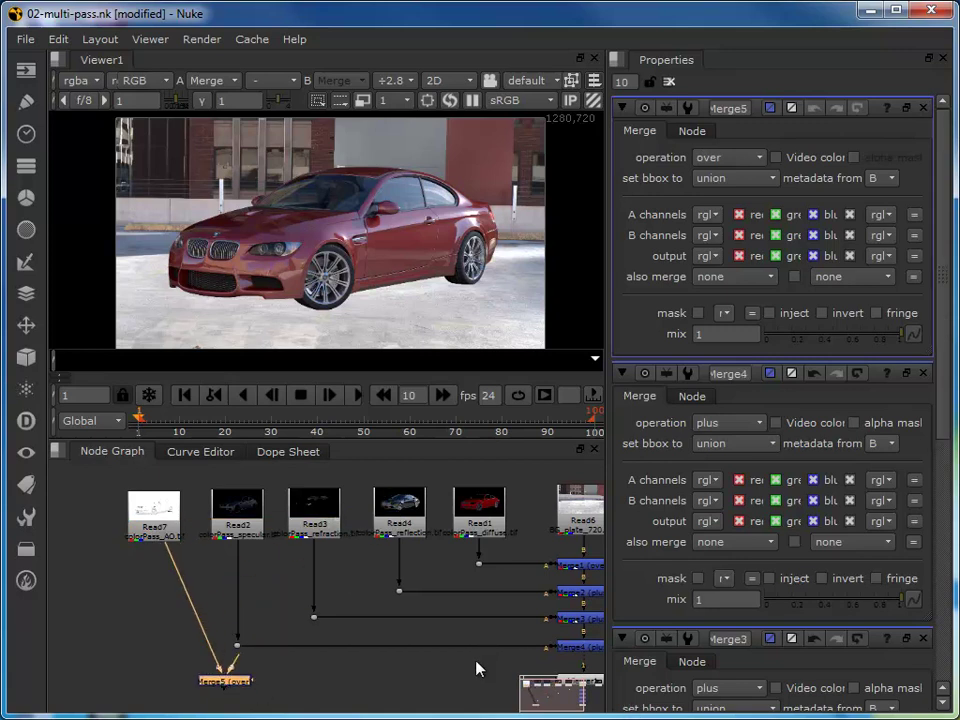
middle_click_drag(476, 668, 308, 628)
left_click_drag(420, 645, 424, 672)
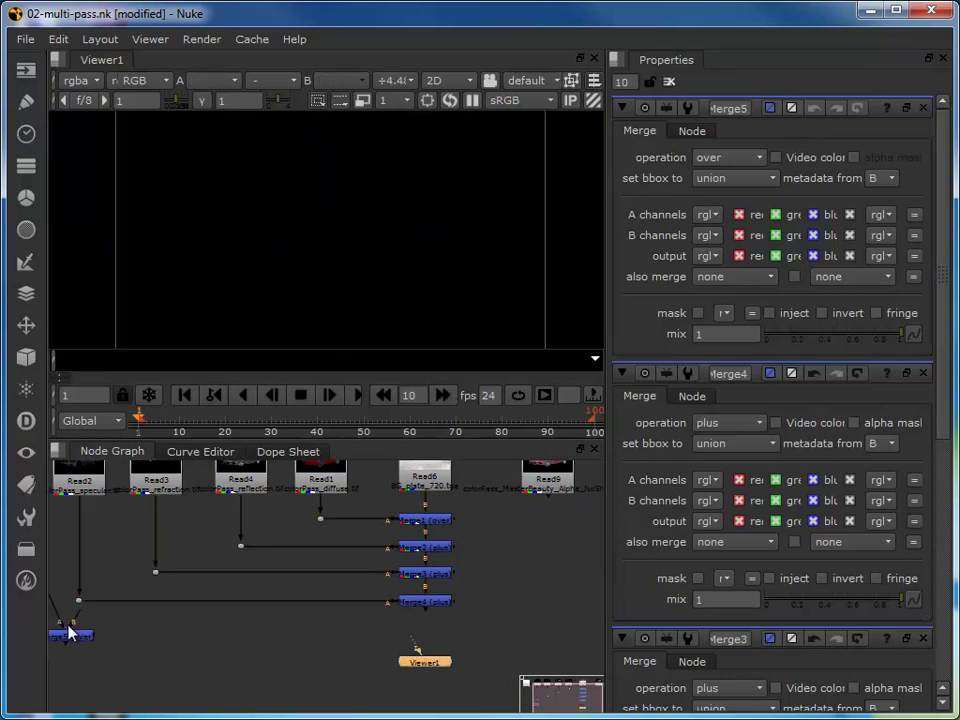
left_click_drag(70, 634, 433, 665)
key("1")
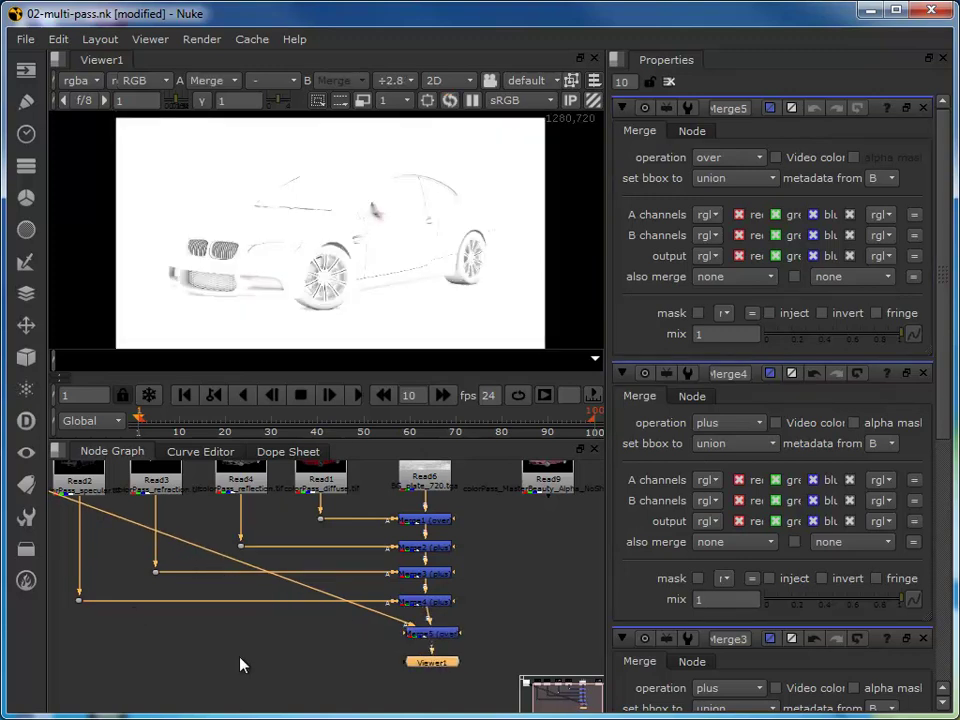
- Square off the Read7 pipe with a Dot and trace Viewer1's input connections
middle_click_drag(240, 656, 343, 596)
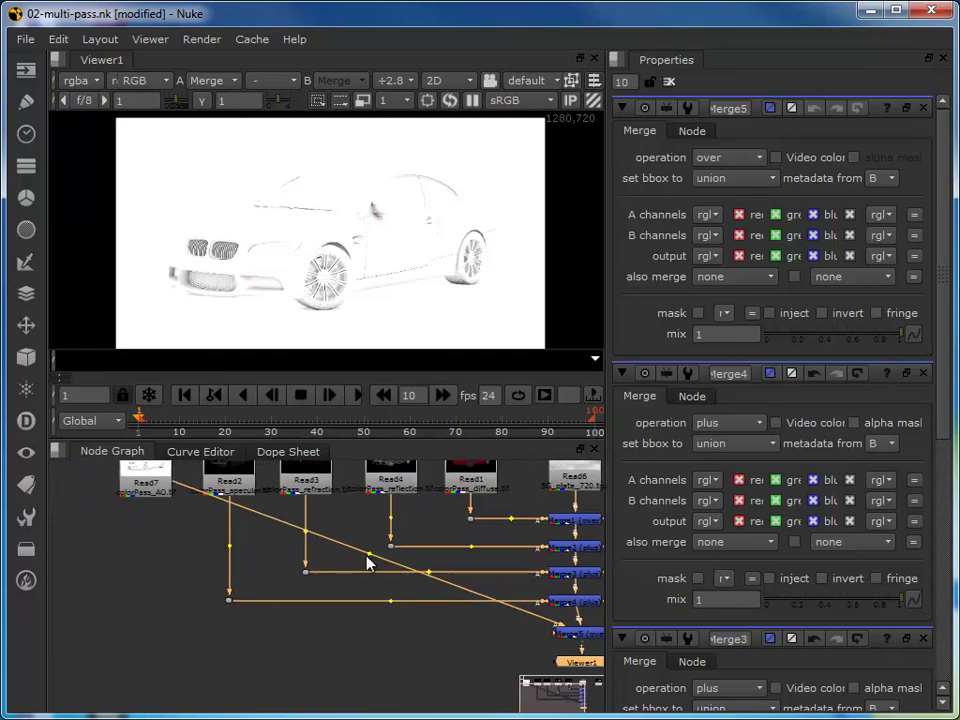
left_click_drag(368, 555, 148, 636, "ctrl")
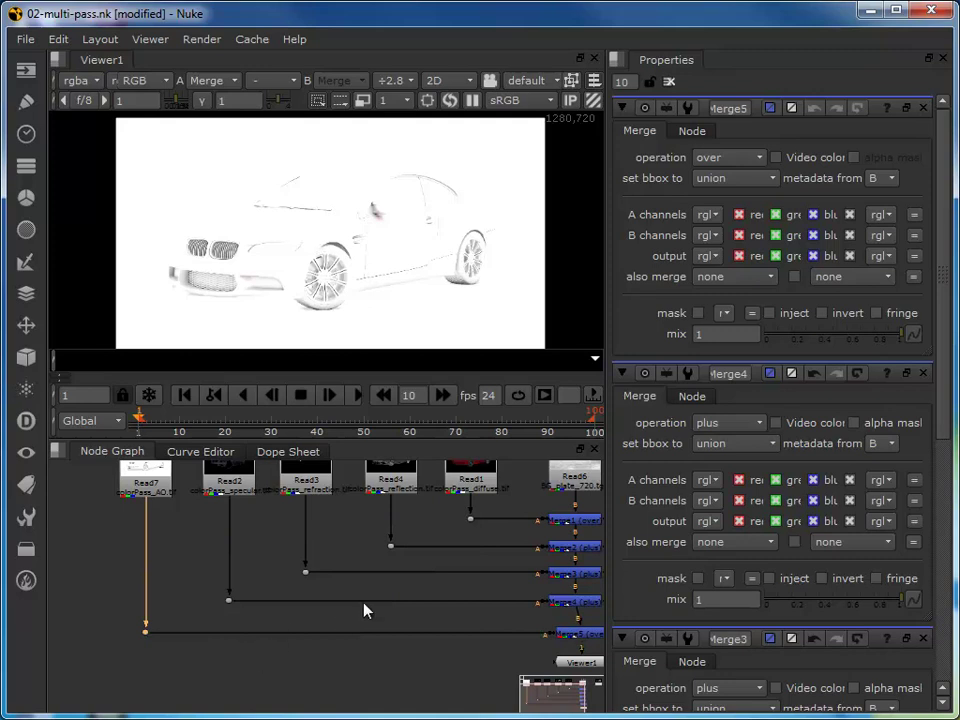
left_click(580, 663)
left_click(581, 636)
left_click(580, 663)
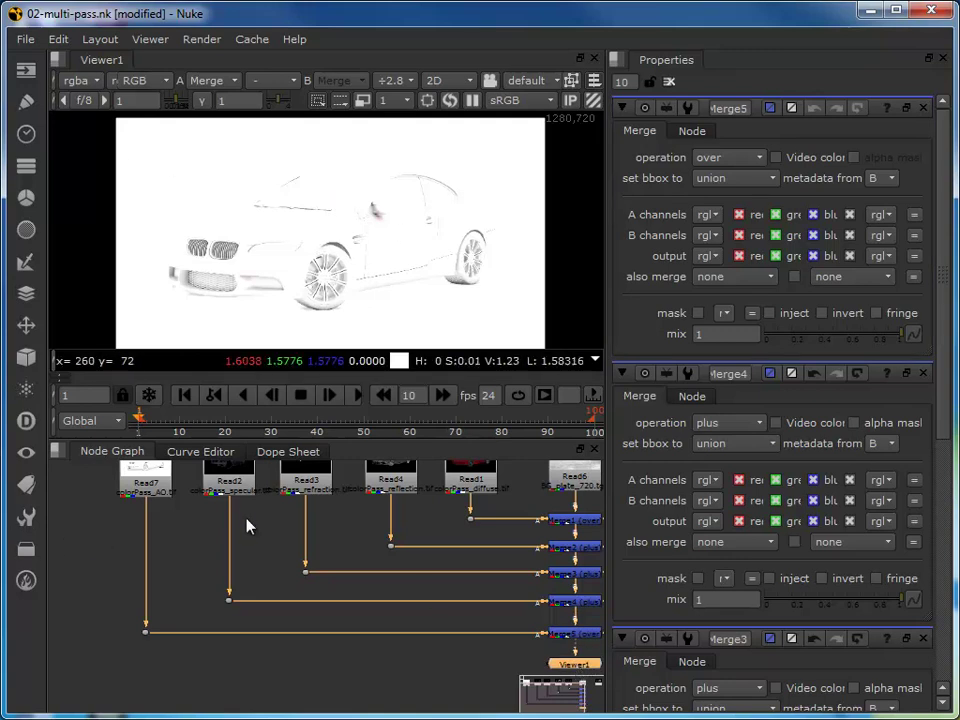
- Try plus as Merge5's blend operation and check Viewer1's inputs
left_click(143, 487)
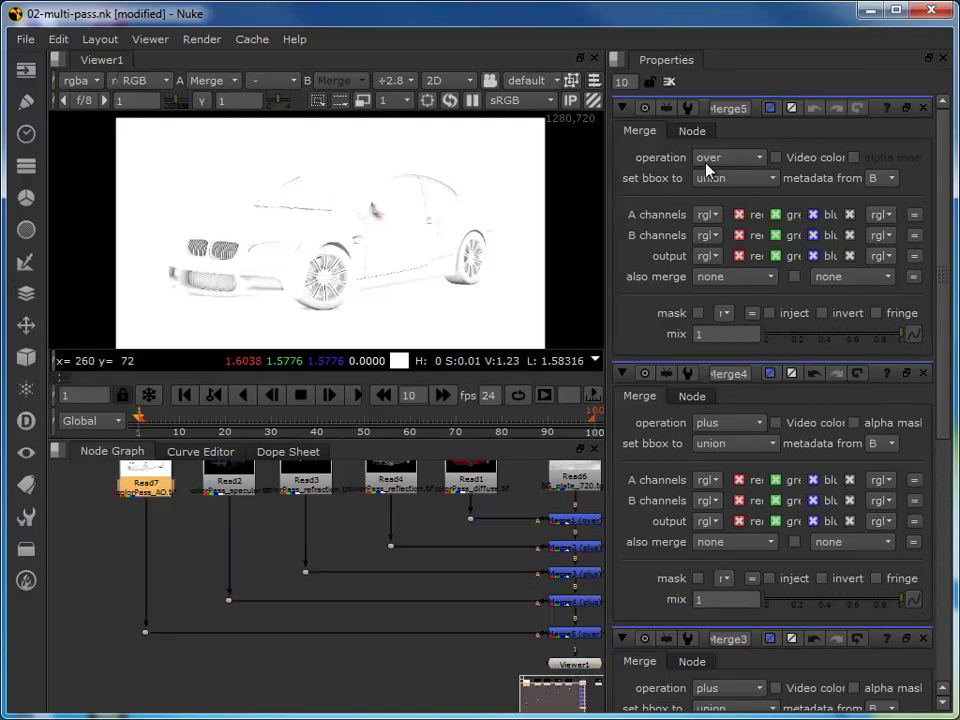
left_click(735, 159)
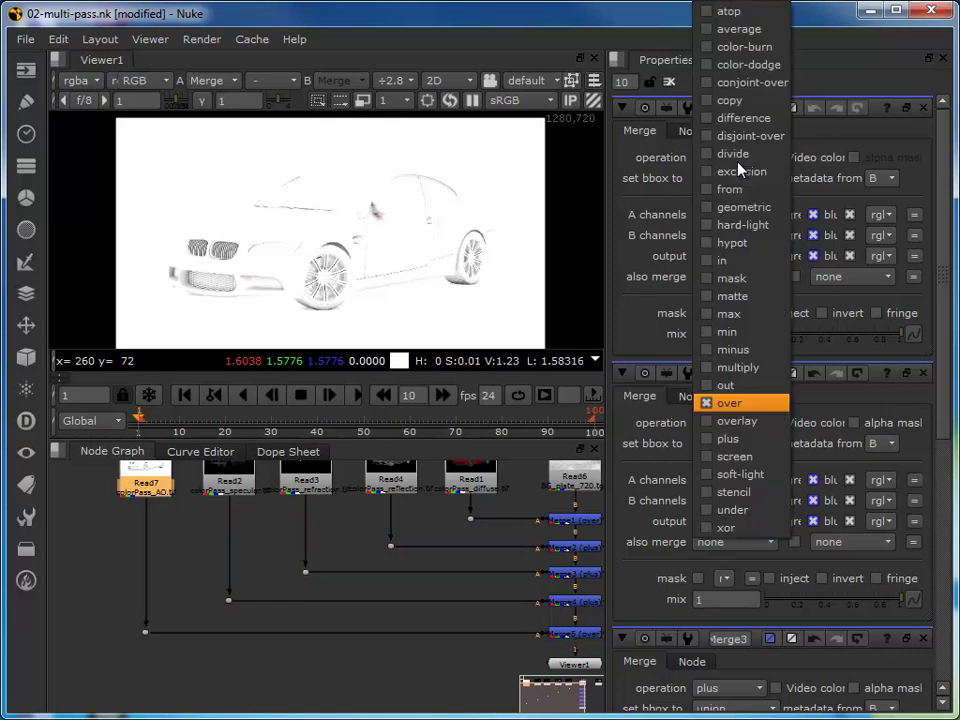
left_click(738, 440)
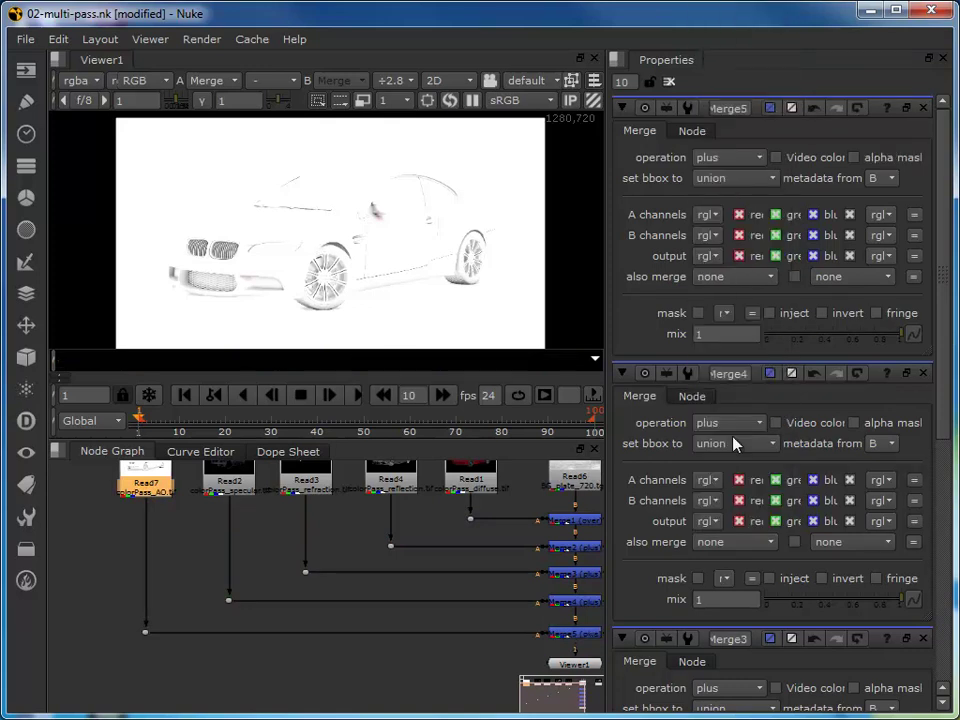
left_click(566, 665)
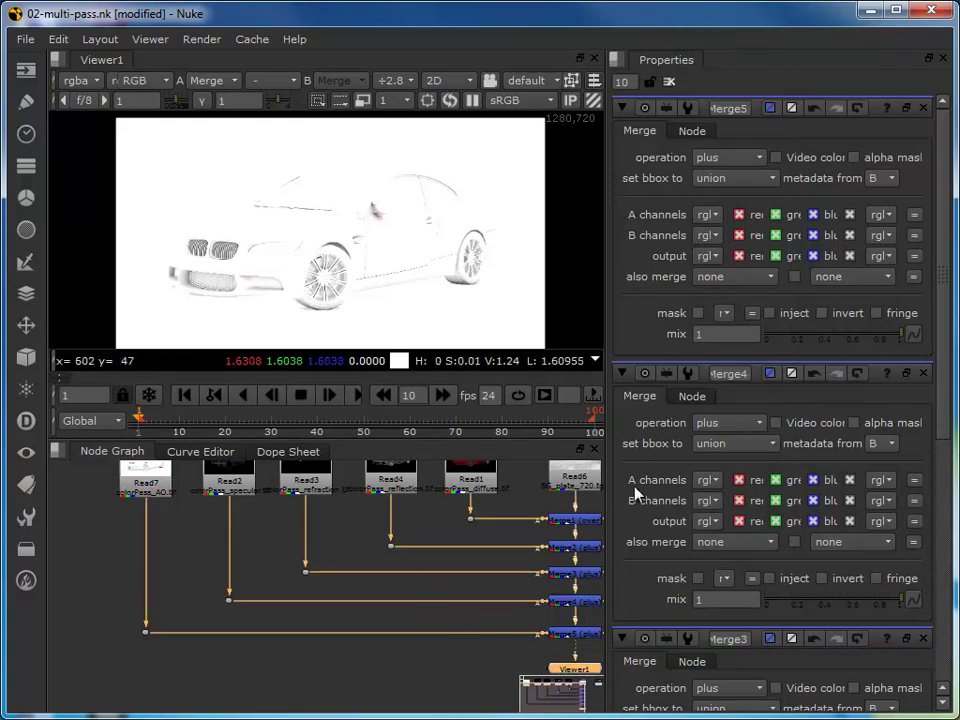
- Set Merge5's operation back to over, then reselect the AO read Read7
left_click(728, 159)
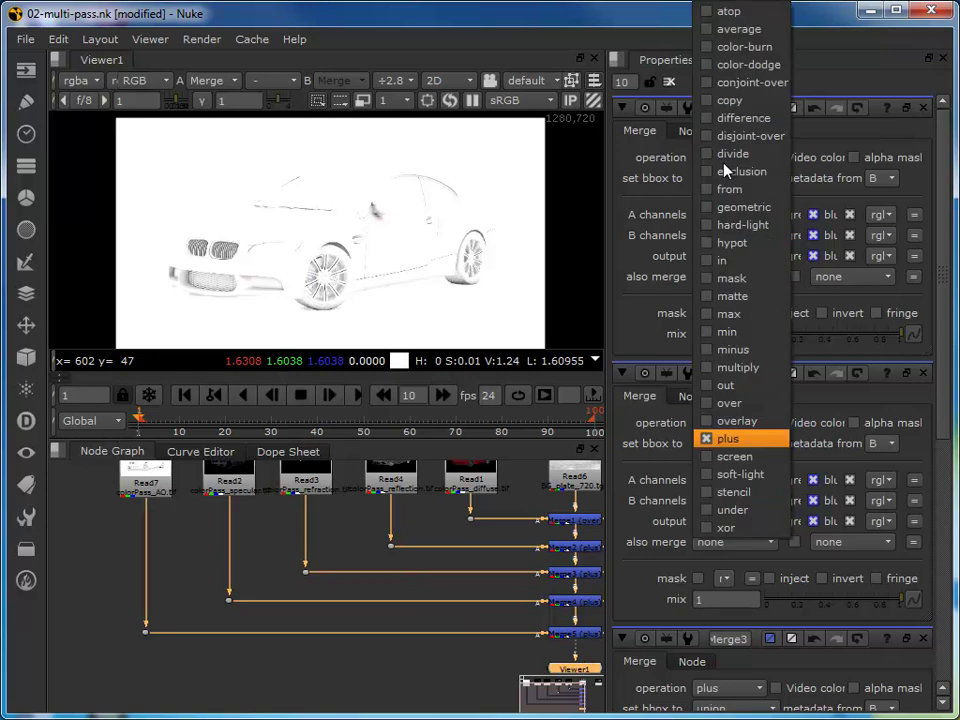
left_click(738, 404)
left_click(178, 676)
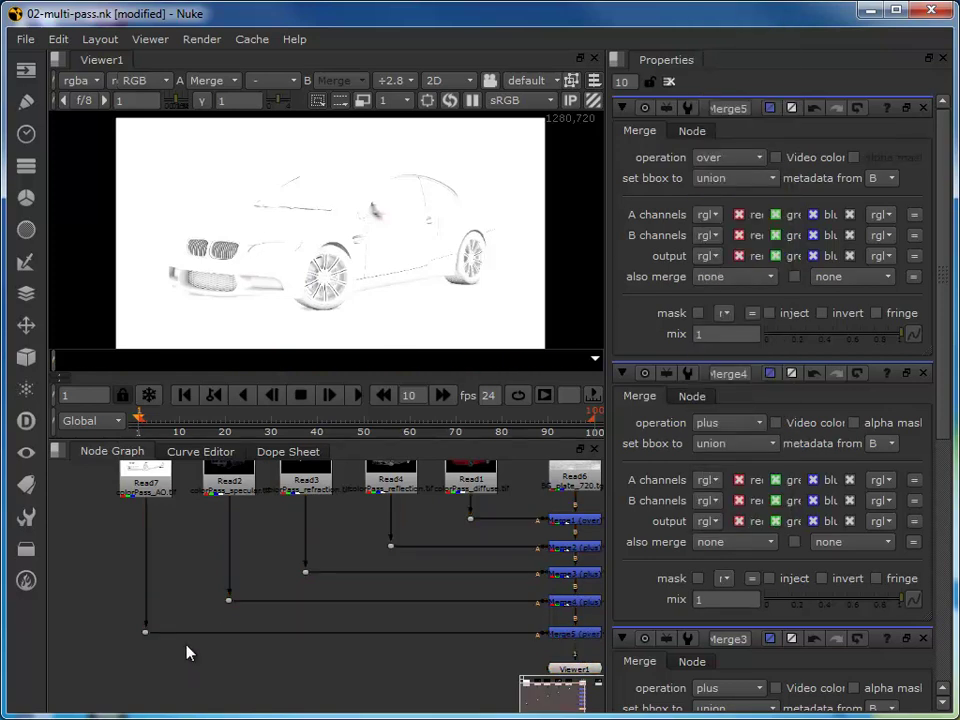
left_click(163, 473)
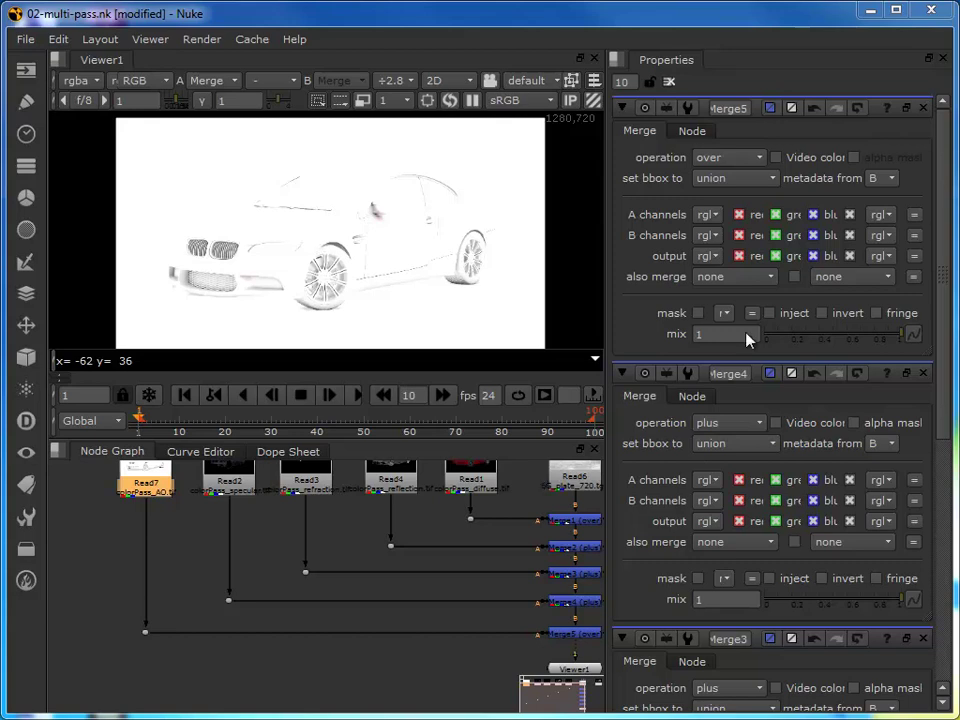
- Limit Properties to one open panel, set Merge5 to multiply, and toggle Read7 to compare
left_click(630, 82)
key("BackSpace")
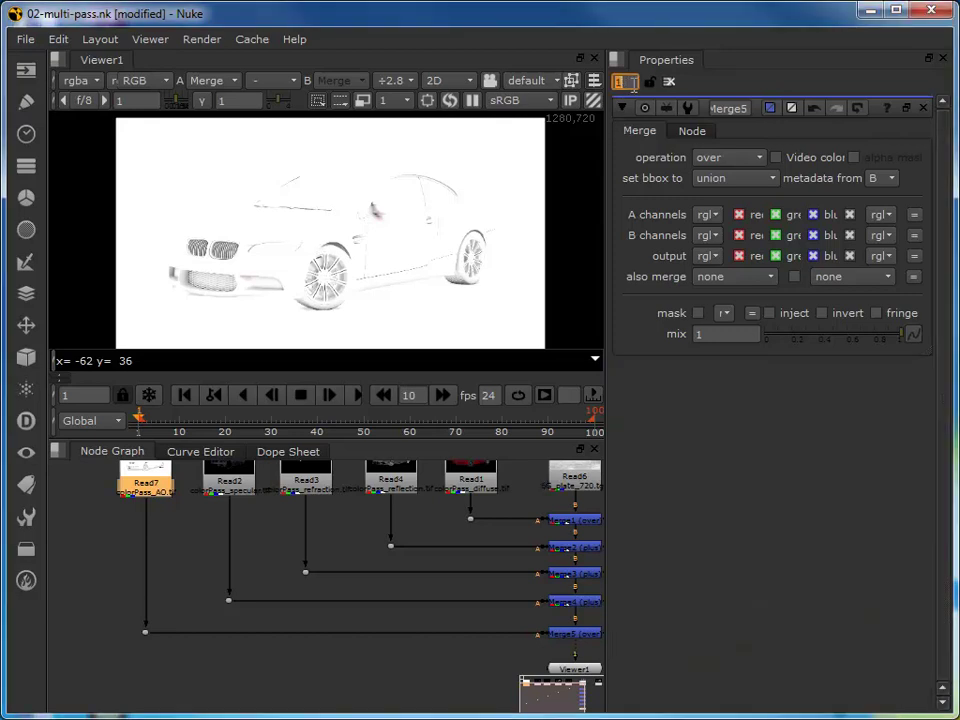
left_click(729, 158)
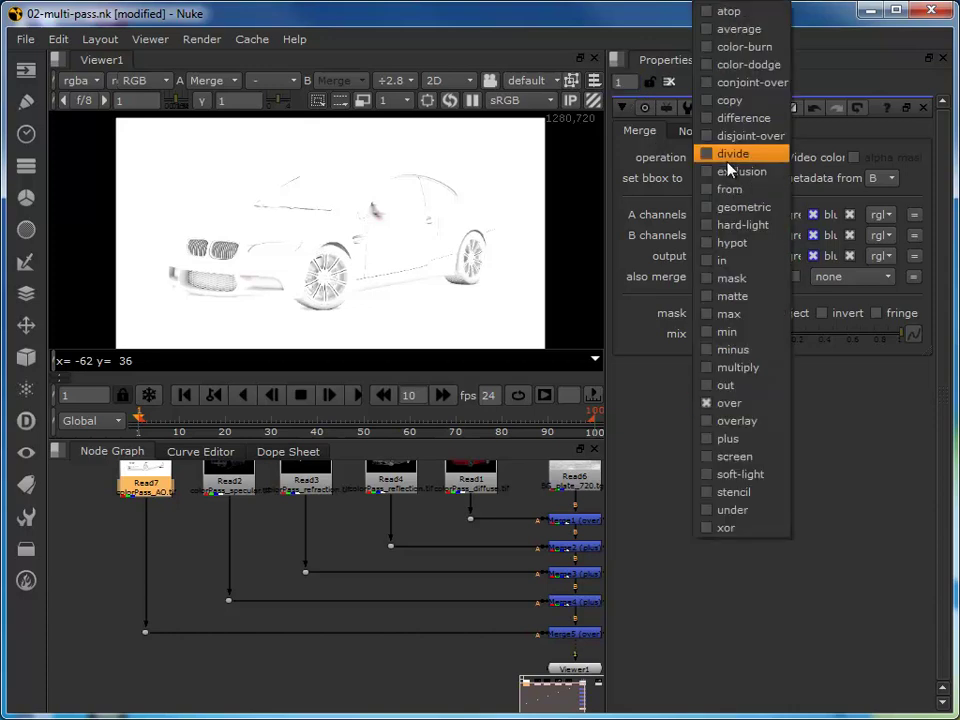
left_click(747, 367)
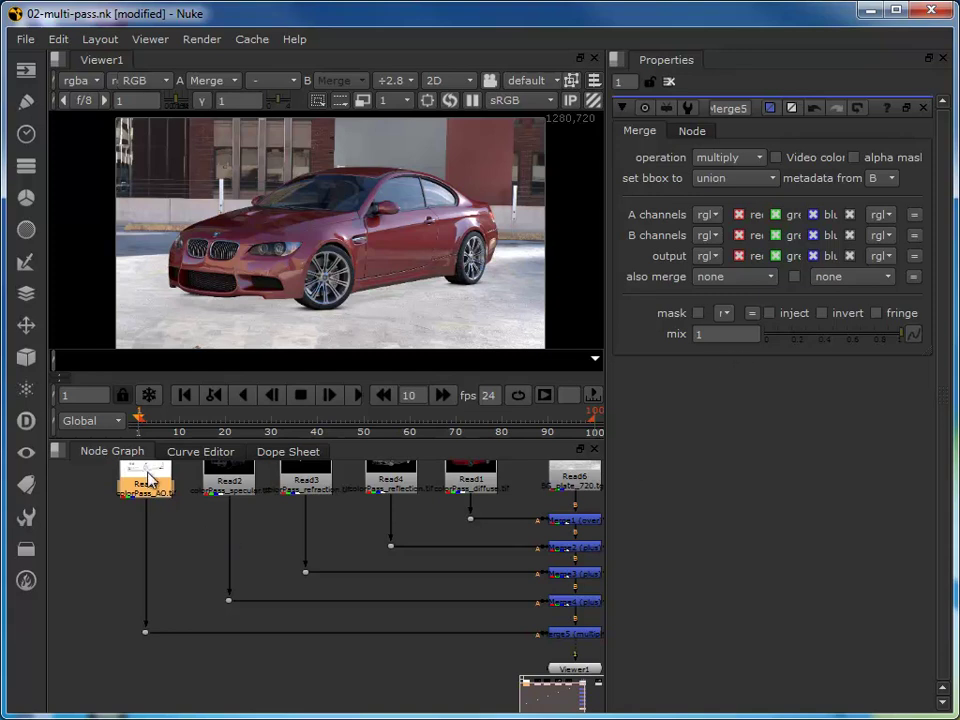
key("d")
key("d")
key("d")
key("d")
key("d")
key("d")
key("d")
key("d")
key("d")
key("d")
key("d")
key("d")
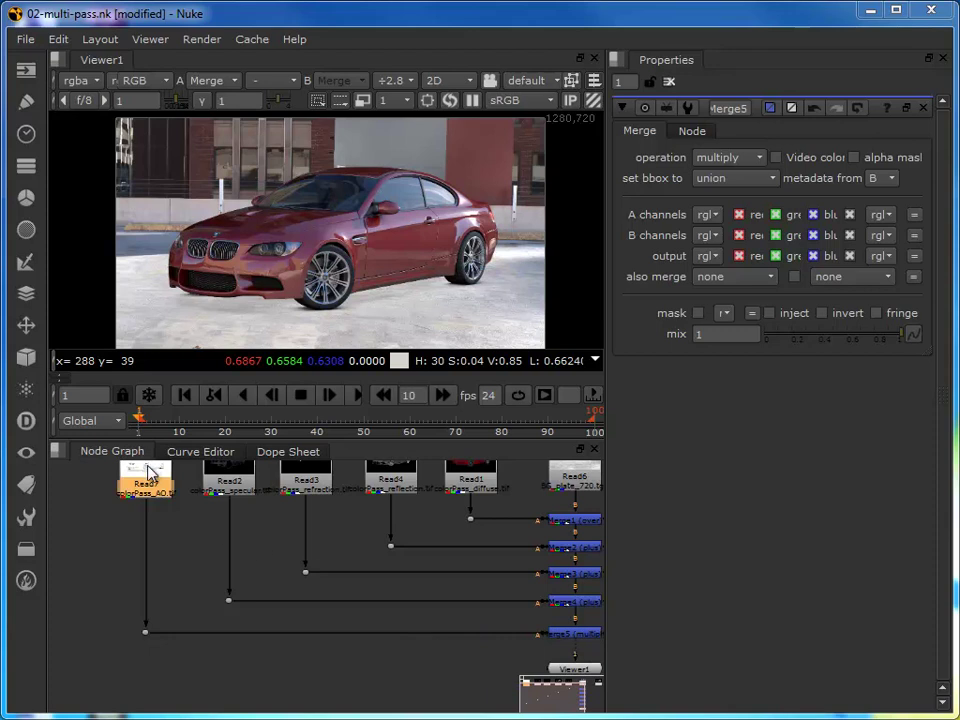
key("d")
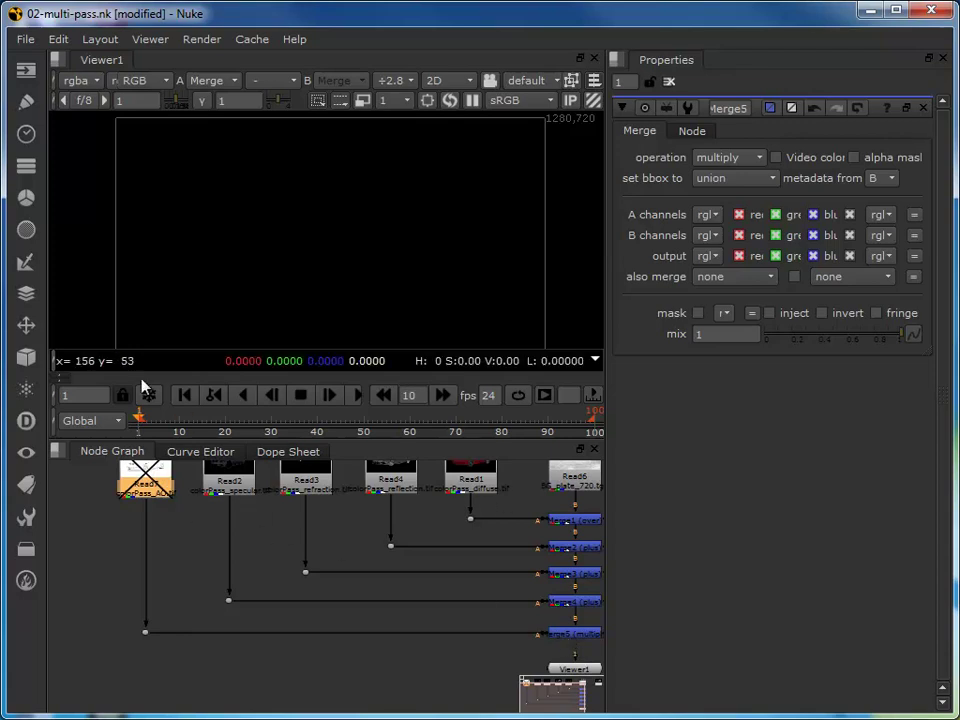
key("d")
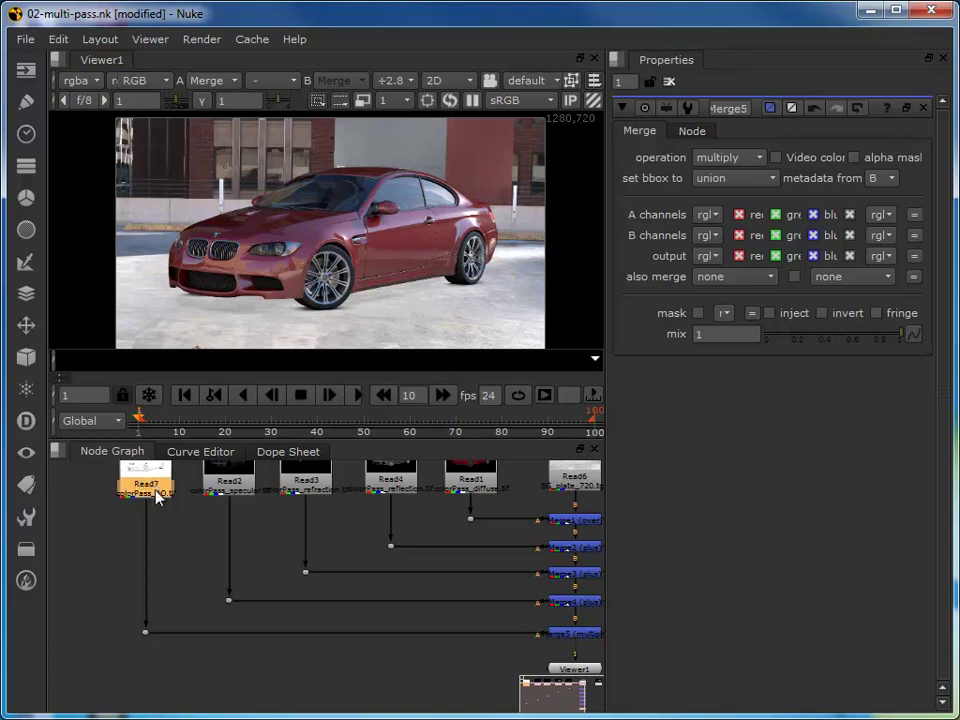
left_click(569, 636)
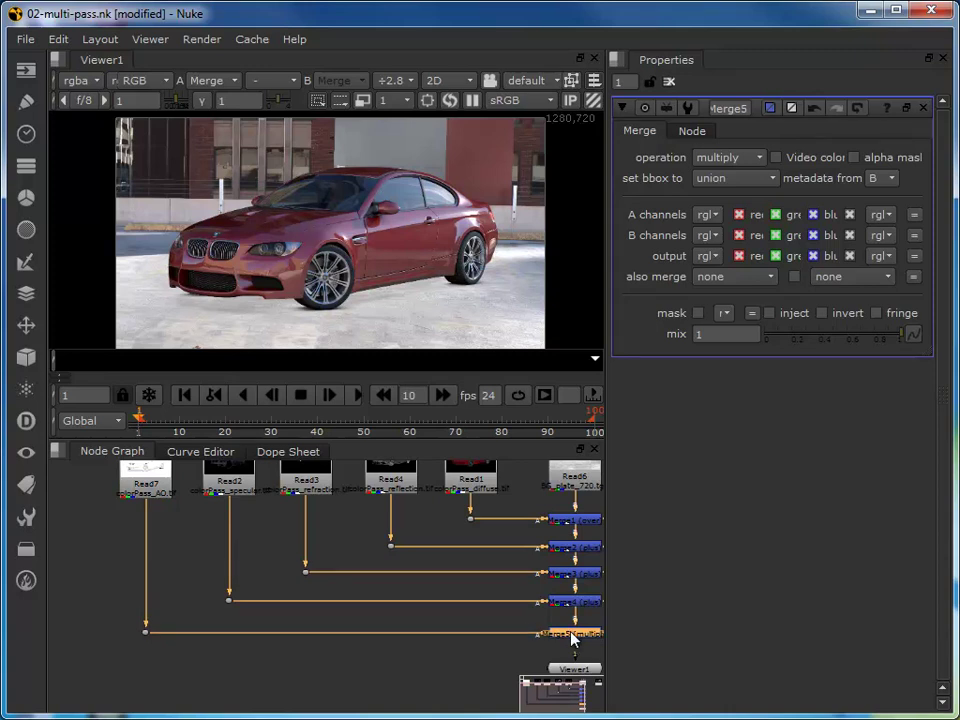
key("d")
key("d")
key("d")
key("d")
key("d")
key("d")
key("d")
key("d")
key("d")
key("d")
key("d")
key("d")
key("d")
key("d")
key("d")
key("d")
key("d")
key("d")
key("d")
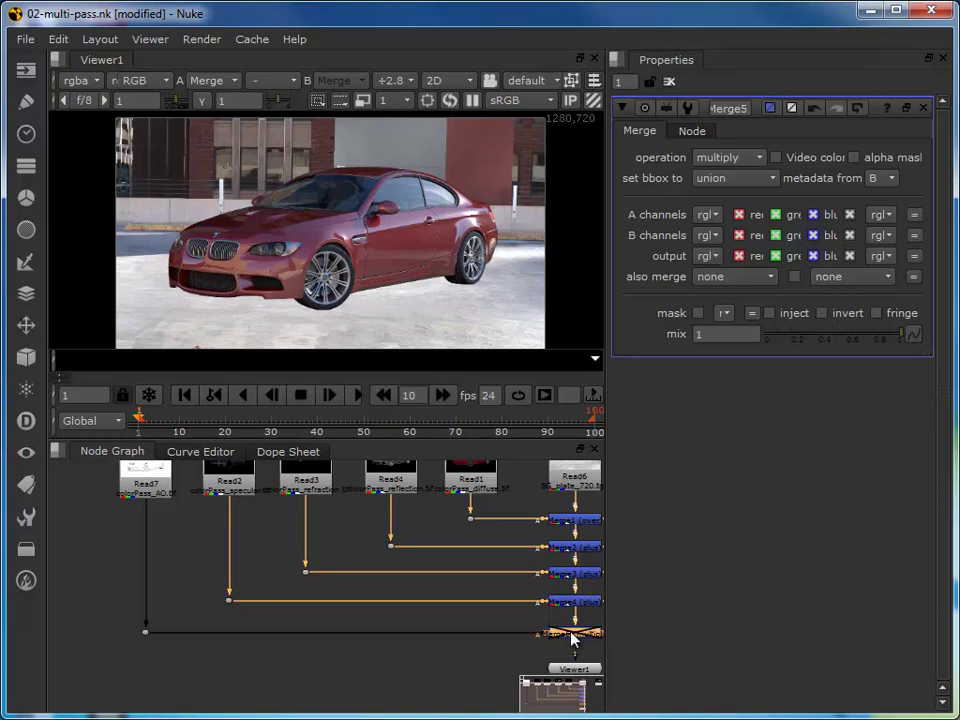
key("d")
key("d")
key("d")
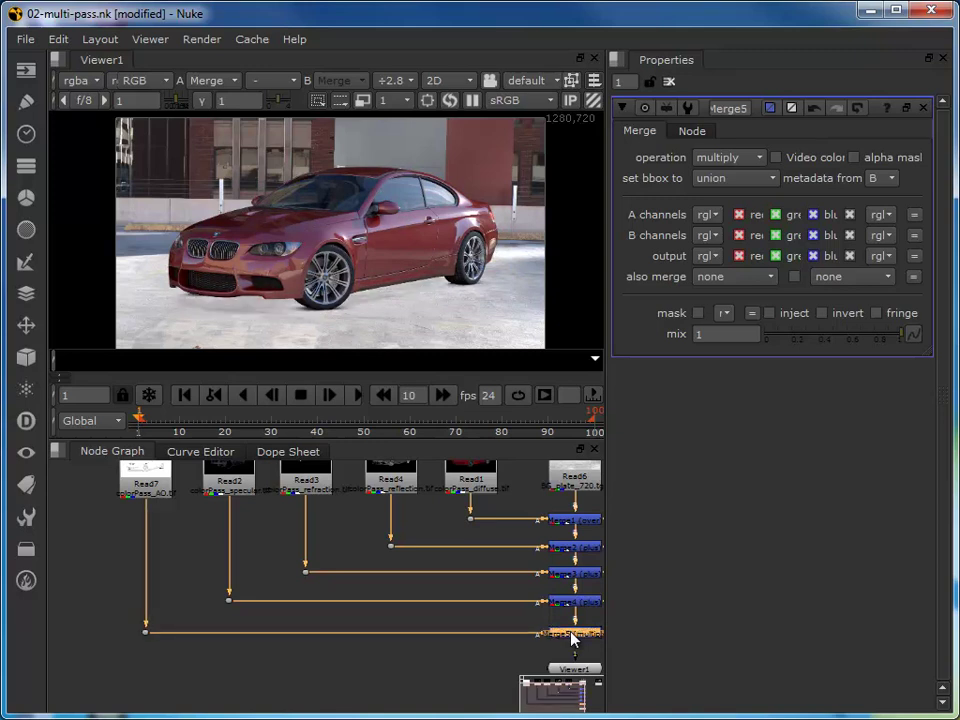
key("d")
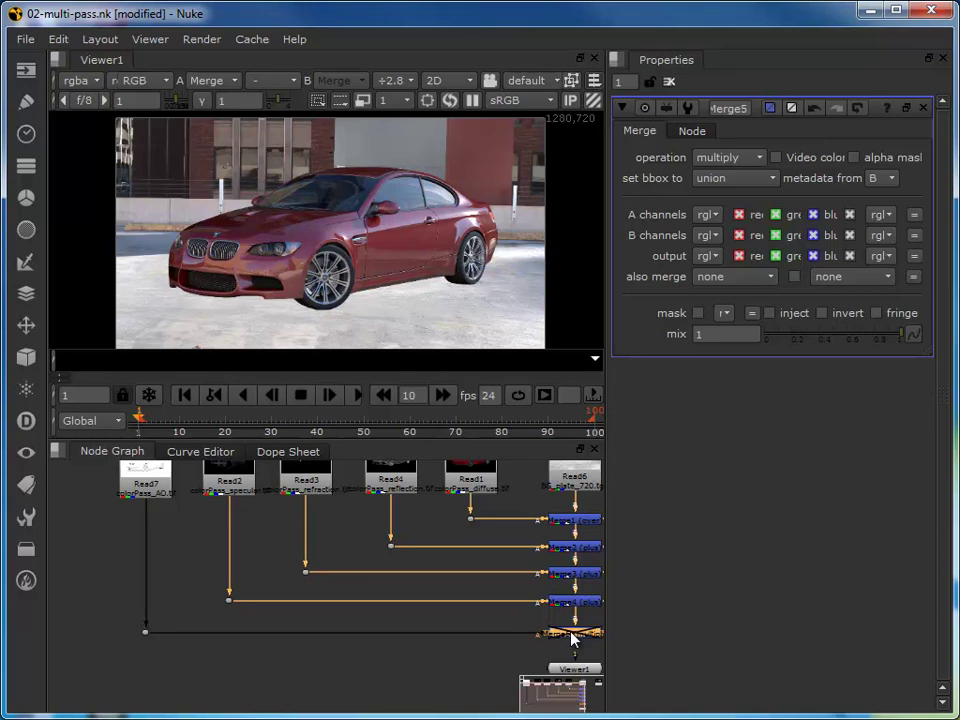
key("d")
key("d")
key("d")
key("d")
key("d")
key("d")
key("d")
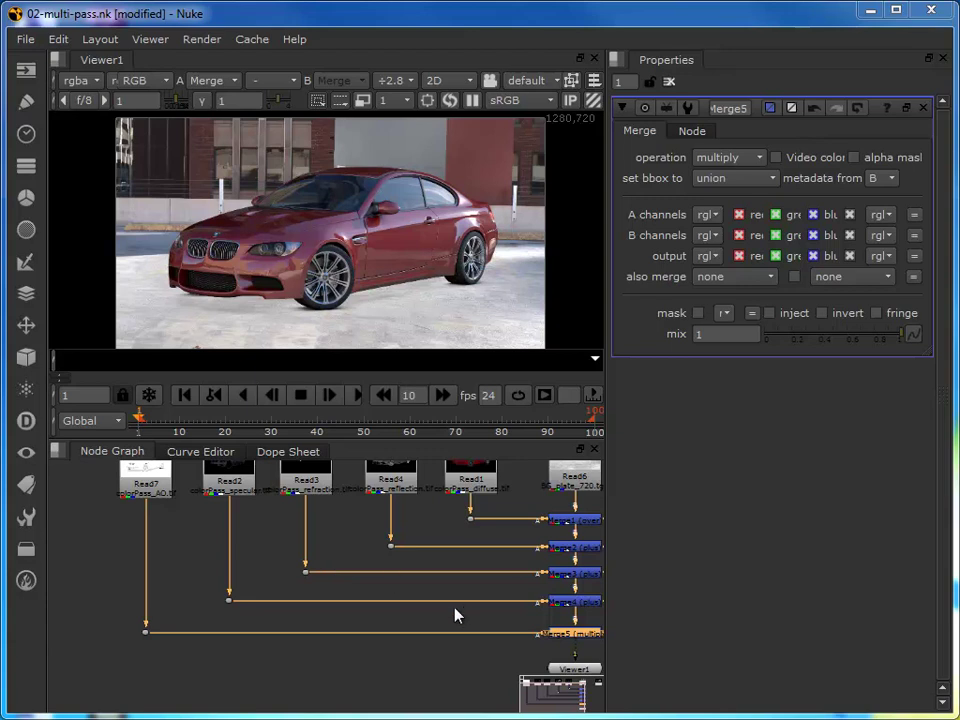
- Place Read9 beside the plate Read6 and add Merge6 fed by Read9 below it
middle_click_drag(463, 681, 208, 696)
middle_click_drag(474, 611, 450, 626)
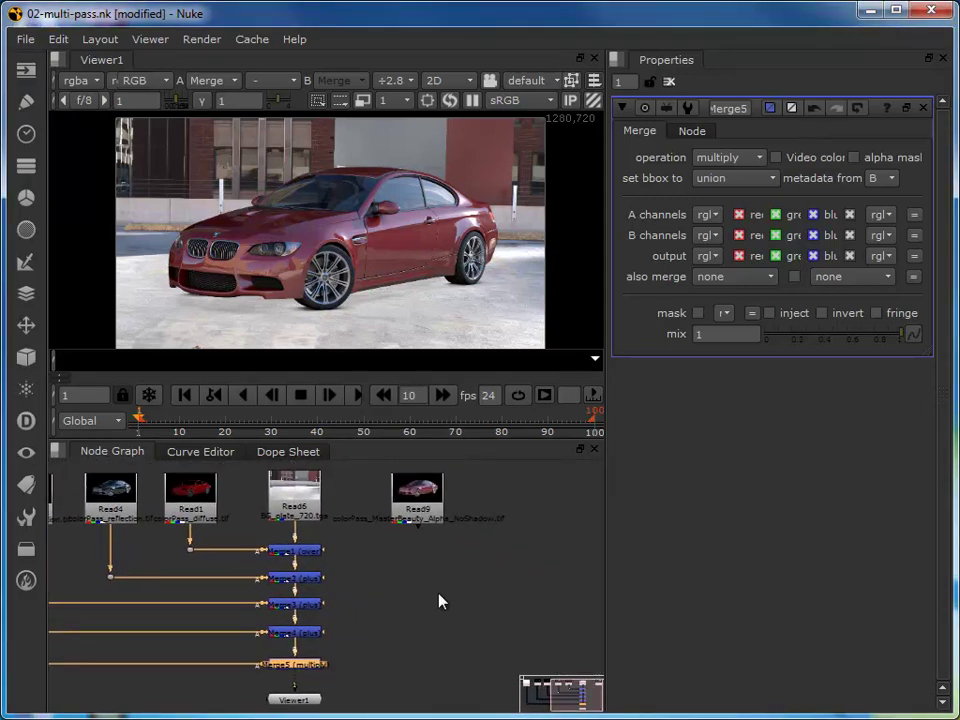
left_click_drag(420, 507, 477, 500)
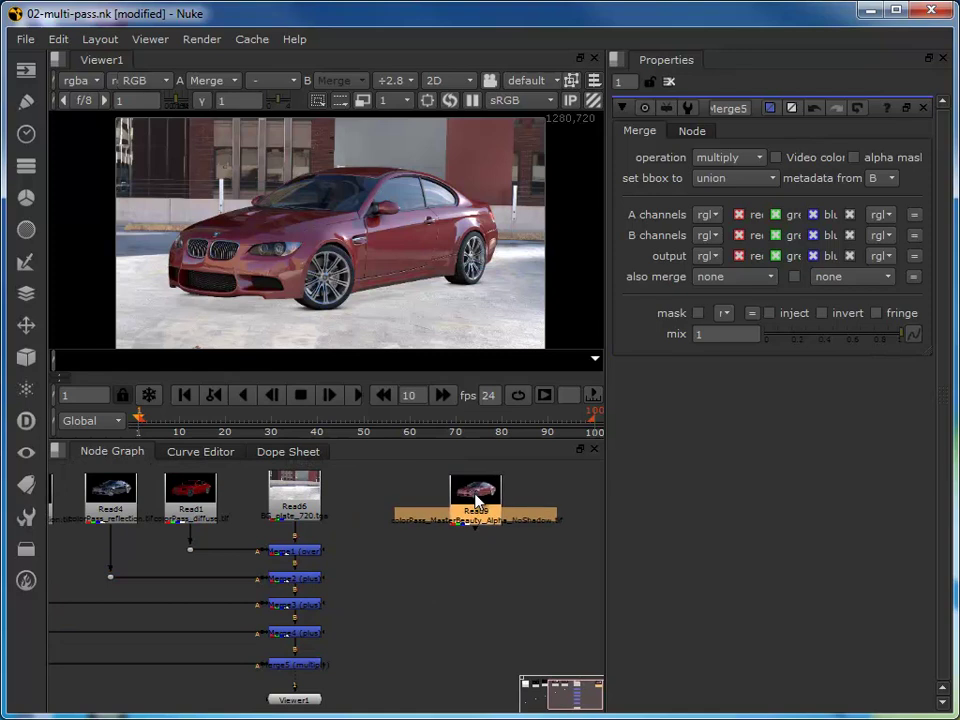
left_click(467, 608)
left_click(480, 513)
key("m")
left_click_drag(536, 510, 313, 515)
- Route Read6 into Merge6's B input through a Dot and connect Merge6 to viewer input 2
left_click_drag(396, 556, 403, 494, "ctrl")
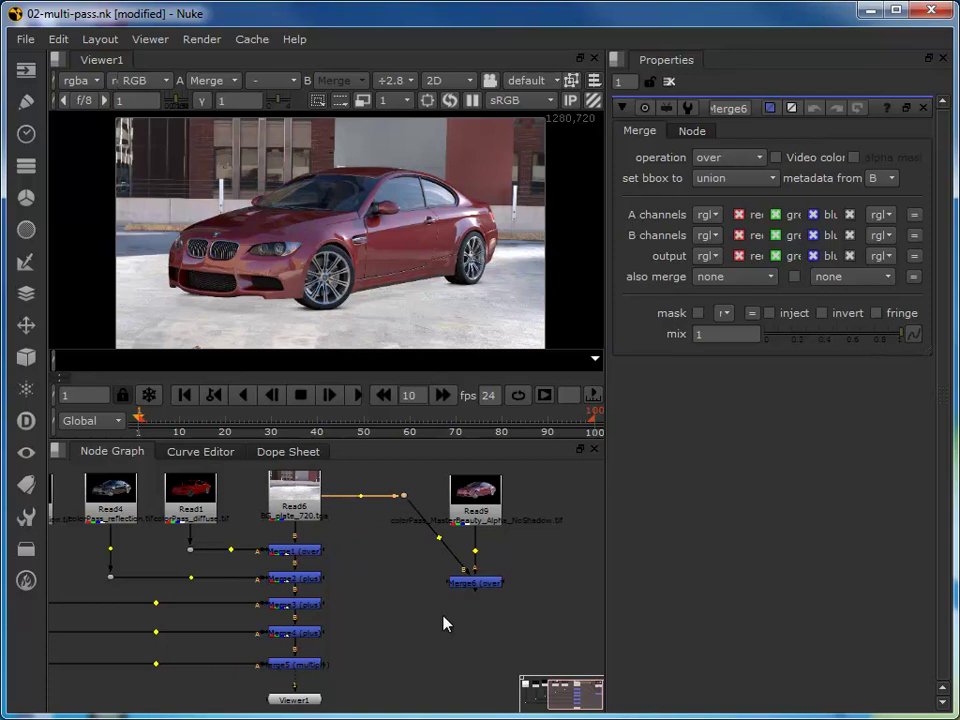
left_click_drag(475, 588, 478, 600)
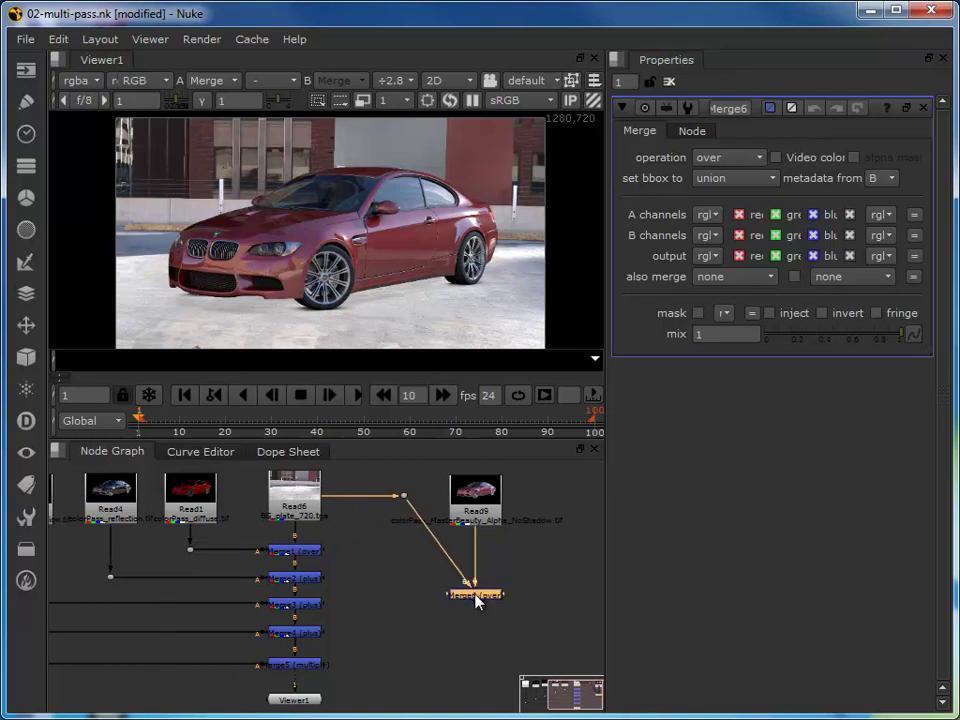
key("ctrl+z")
left_click(476, 634)
left_click(484, 590)
key("2")
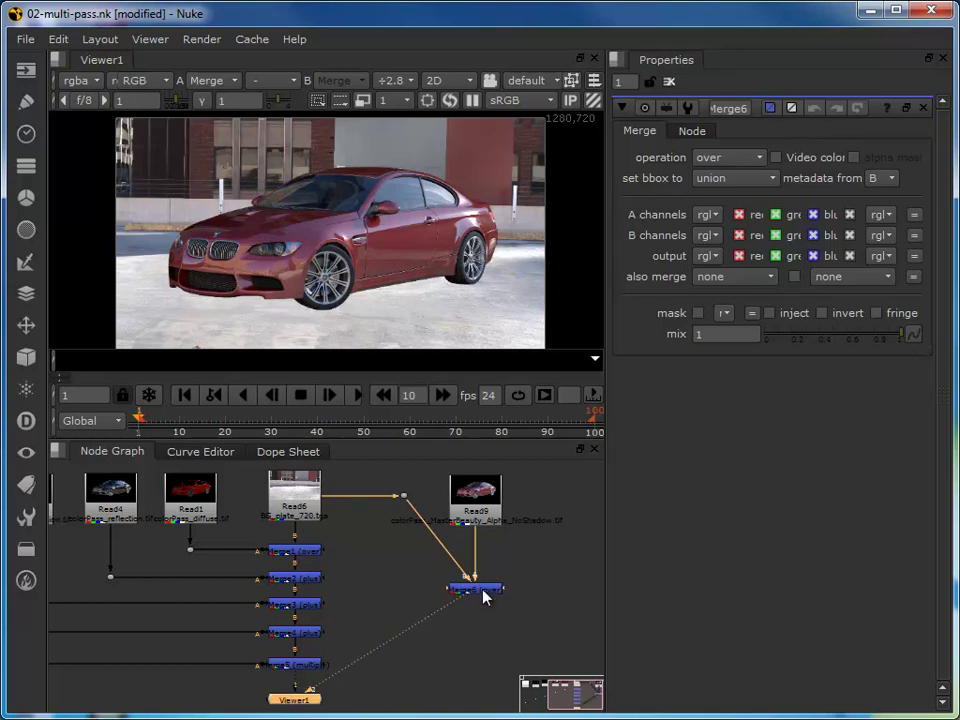
left_click(484, 592)
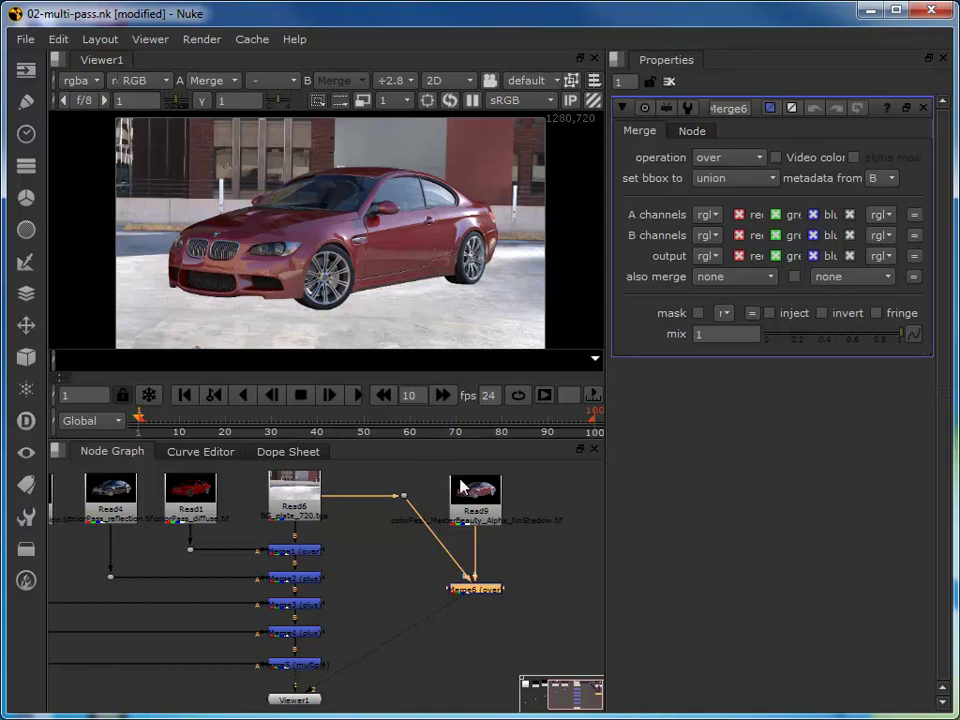
- Disable Merge5 with D to drop the AO multiply from the car composite
left_click(433, 678)
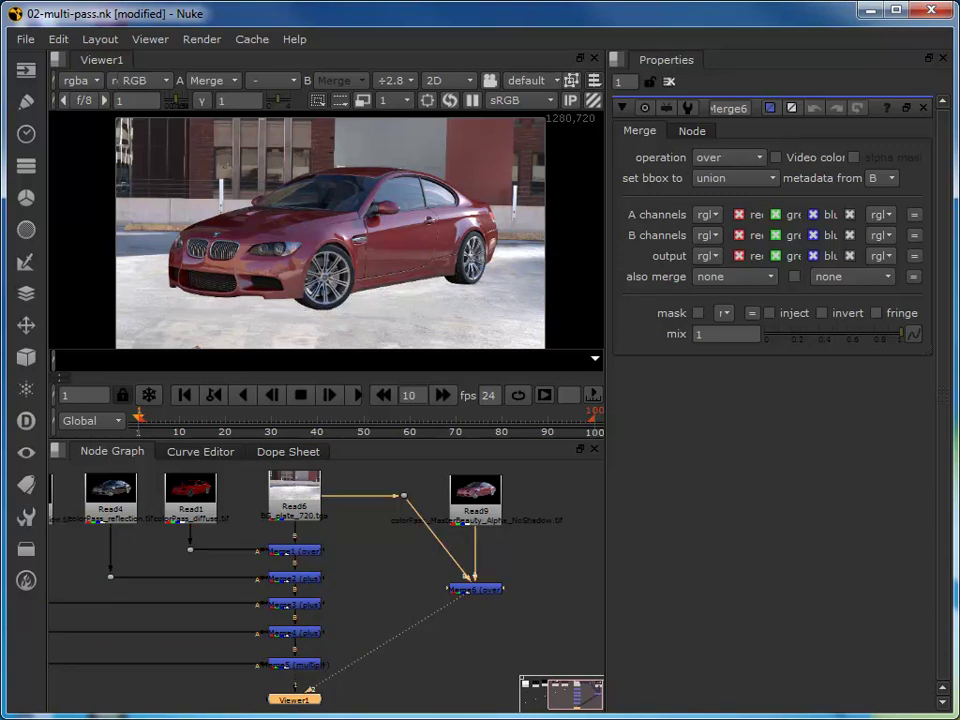
left_click(295, 666)
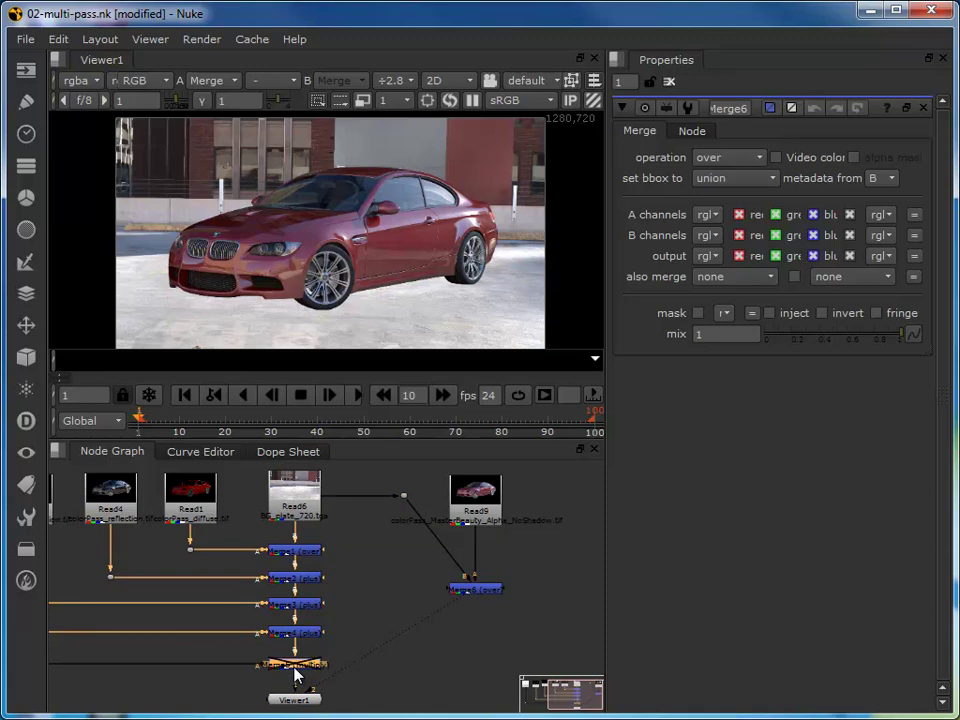
key("d")
left_click(437, 688)
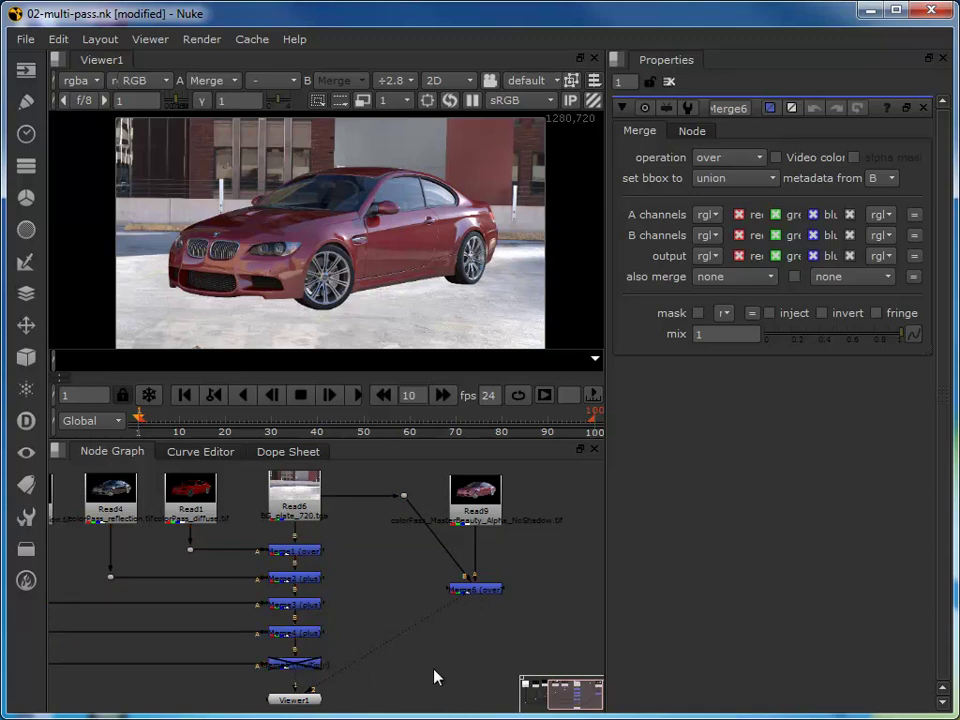